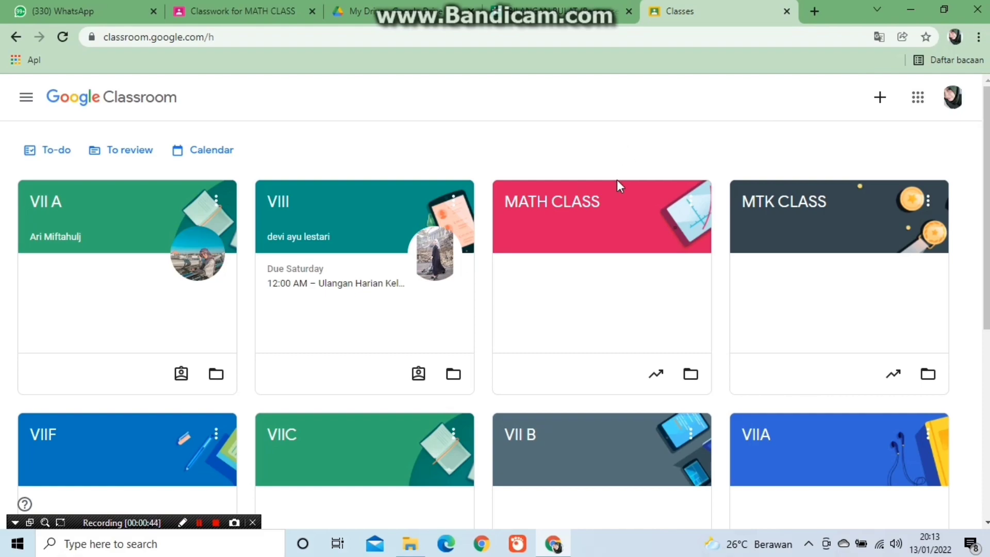
Open the Classwork page of MATH CLASS and go to the class Drive folder.
{"action": "left_click", "coordinate": [586, 229]}
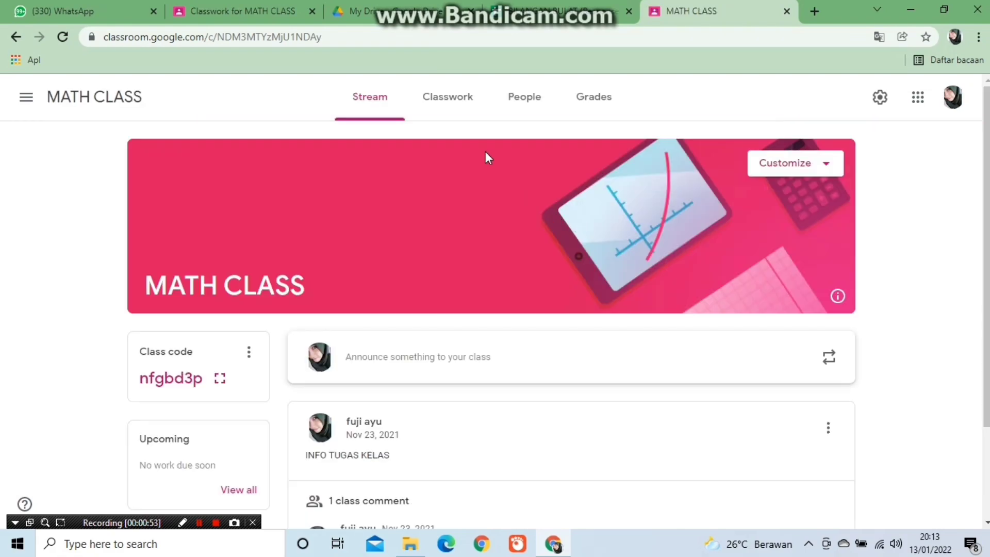
{"action": "left_click", "coordinate": [459, 105]}
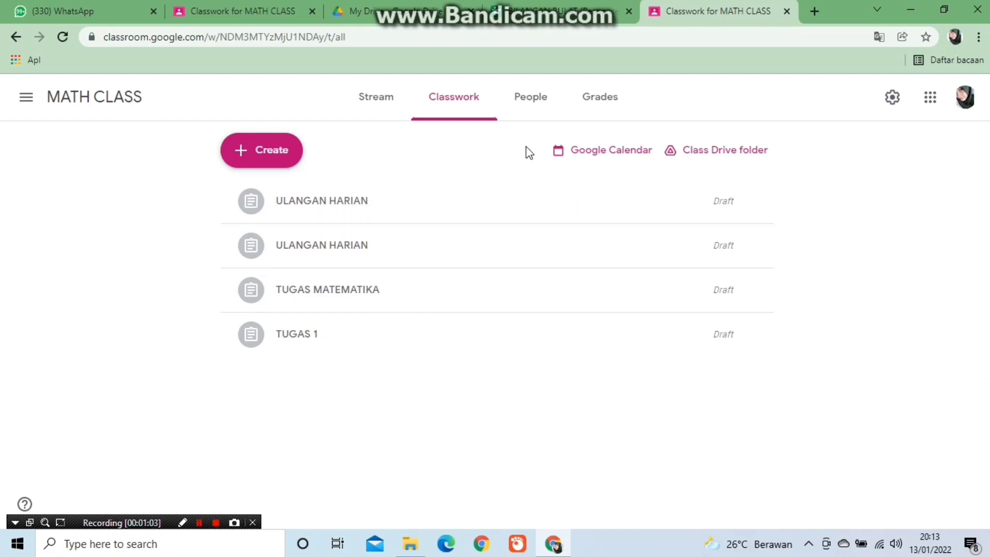
{"action": "left_click", "coordinate": [692, 166]}
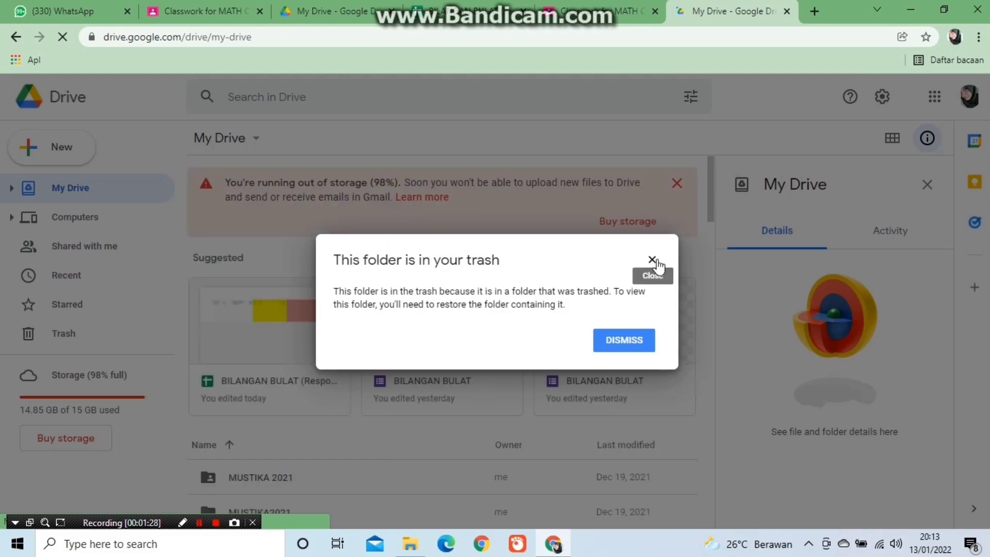
Dismiss the trashed-folder notice and open the suggested BILANGAN BULAT (Responses) spreadsheet in Drive.
{"action": "left_click", "coordinate": [656, 261]}
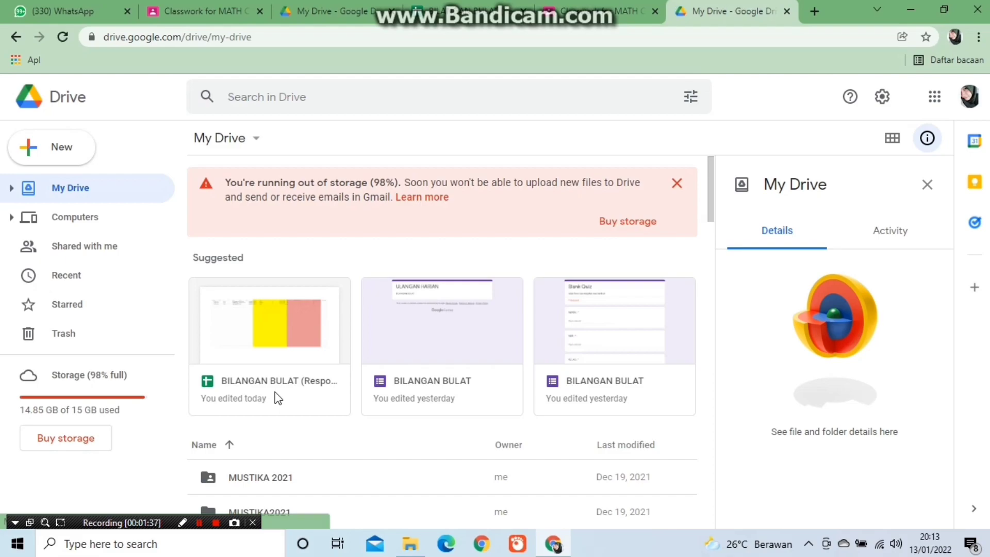
{"action": "left_click", "coordinate": [246, 385]}
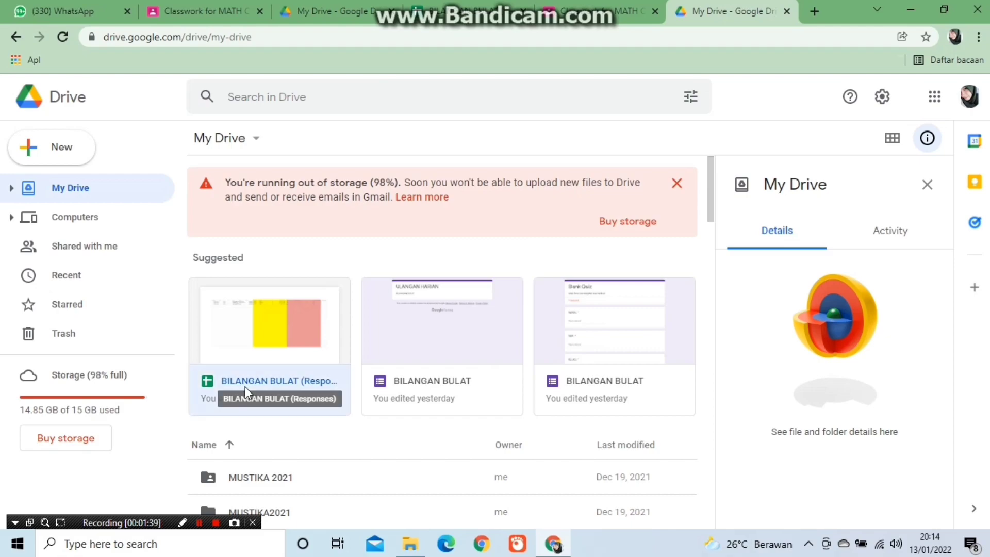
{"action": "double_click", "coordinate": [261, 330]}
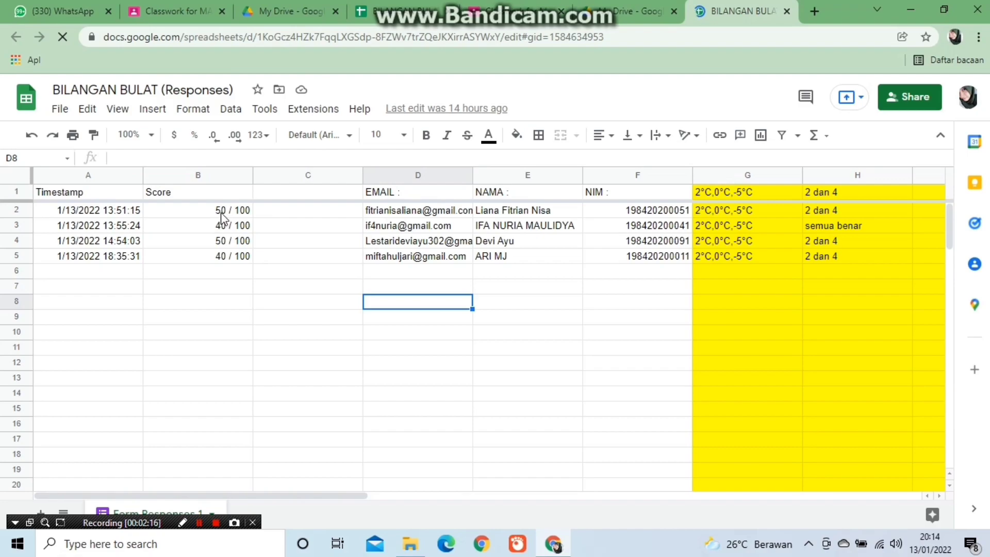
Examine the Score column and look across the student details and the yellow and red answer columns of the response sheet.
{"action": "left_click_drag", "start_coordinate": [233, 227], "coordinate": [228, 215]}
{"action": "left_click", "coordinate": [242, 268]}
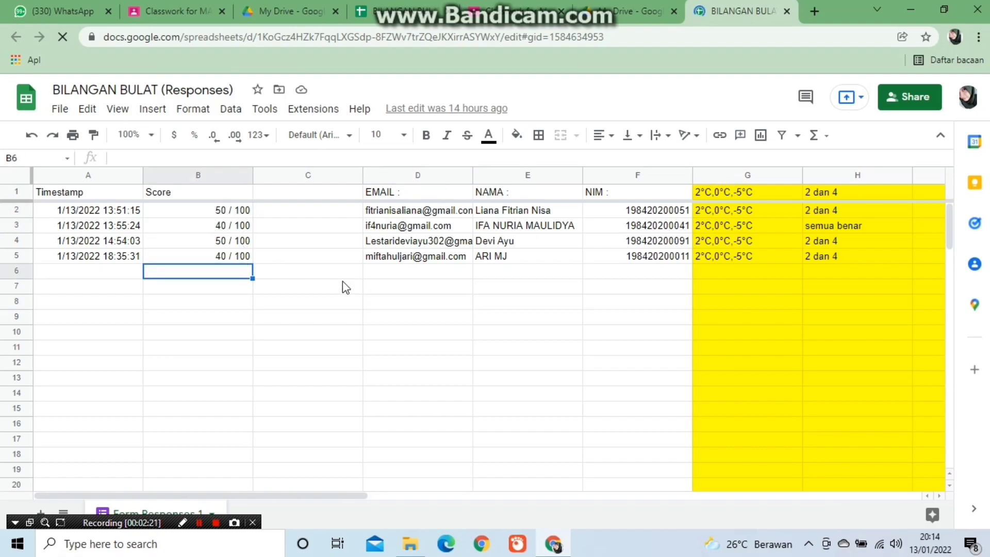
{"action": "left_click", "coordinate": [245, 215]}
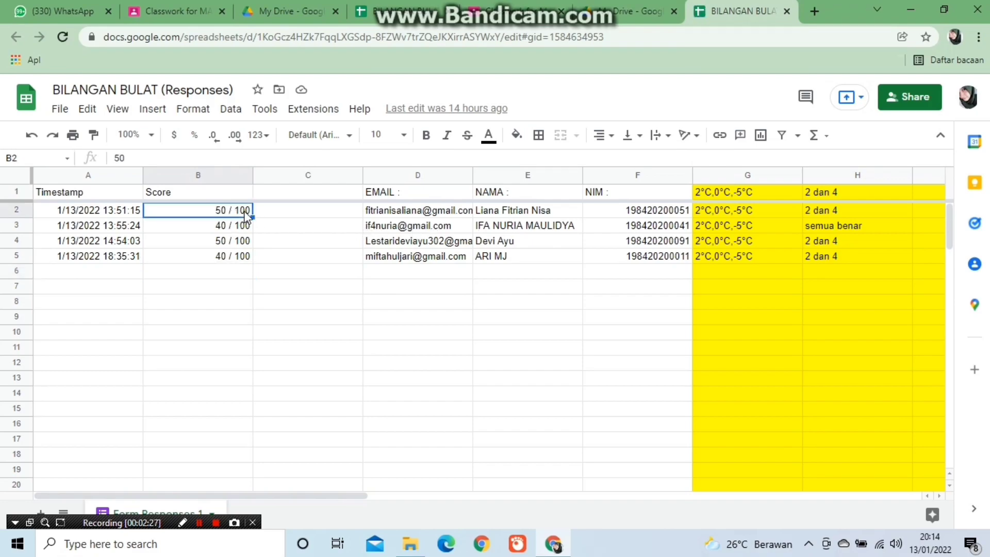
{"action": "left_click", "coordinate": [276, 241]}
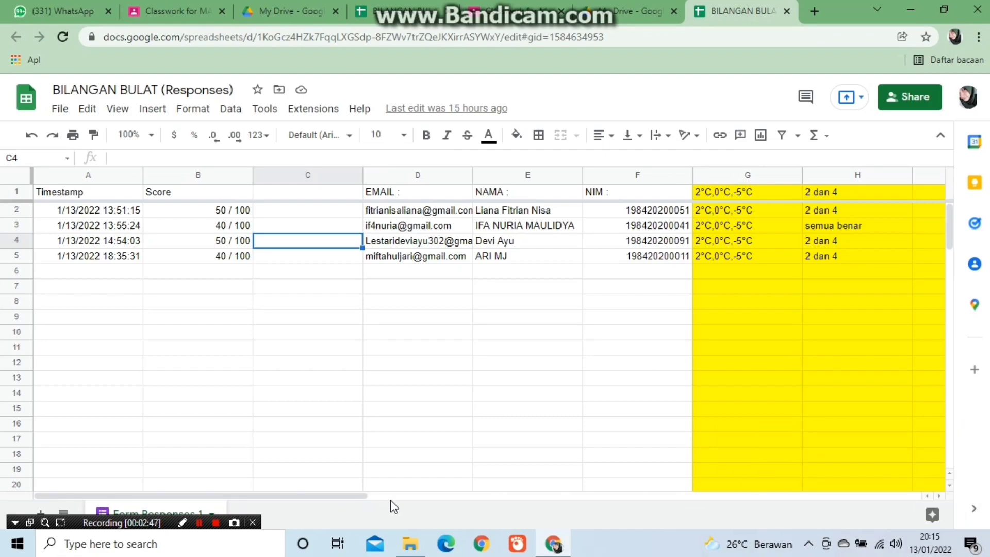
{"action": "left_click_drag", "start_coordinate": [364, 497], "coordinate": [567, 496]}
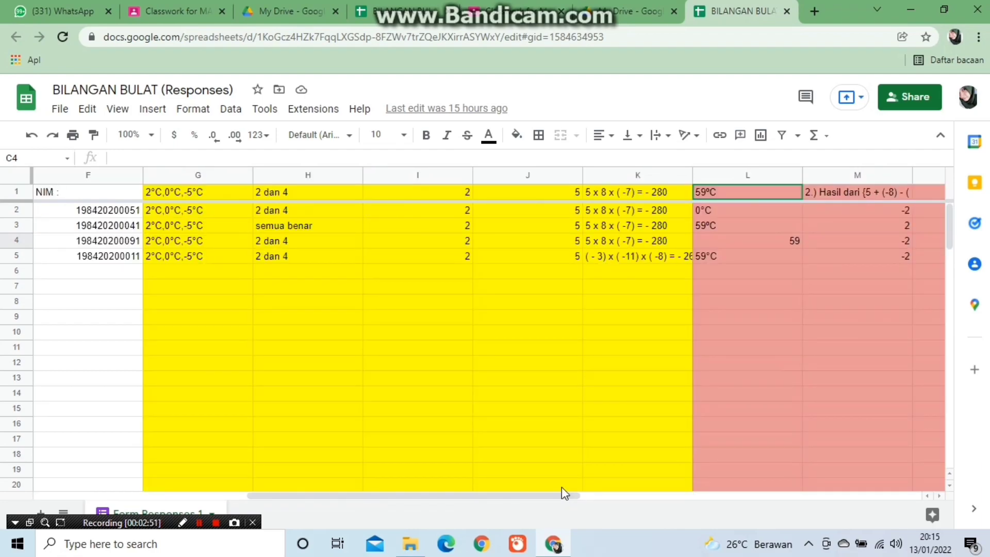
{"action": "left_click", "coordinate": [561, 486]}
{"action": "left_click_drag", "start_coordinate": [567, 502], "coordinate": [456, 494]}
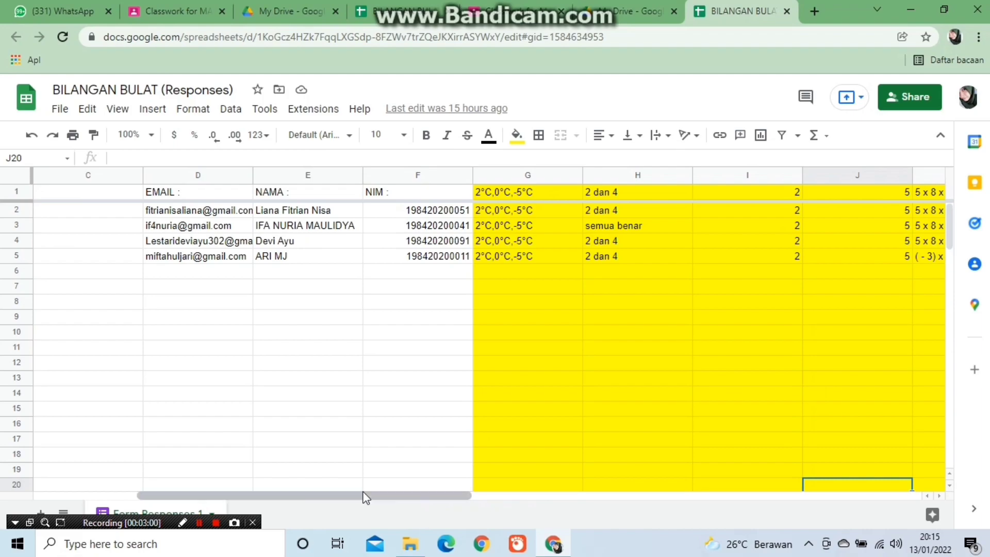
{"action": "left_click_drag", "start_coordinate": [386, 499], "coordinate": [438, 501]}
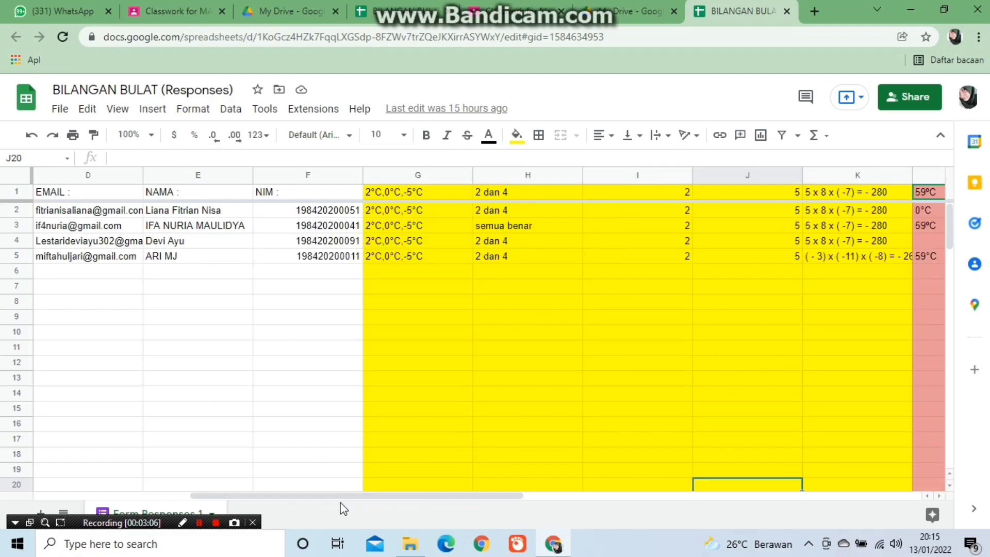
{"action": "left_click_drag", "start_coordinate": [435, 497], "coordinate": [268, 505]}
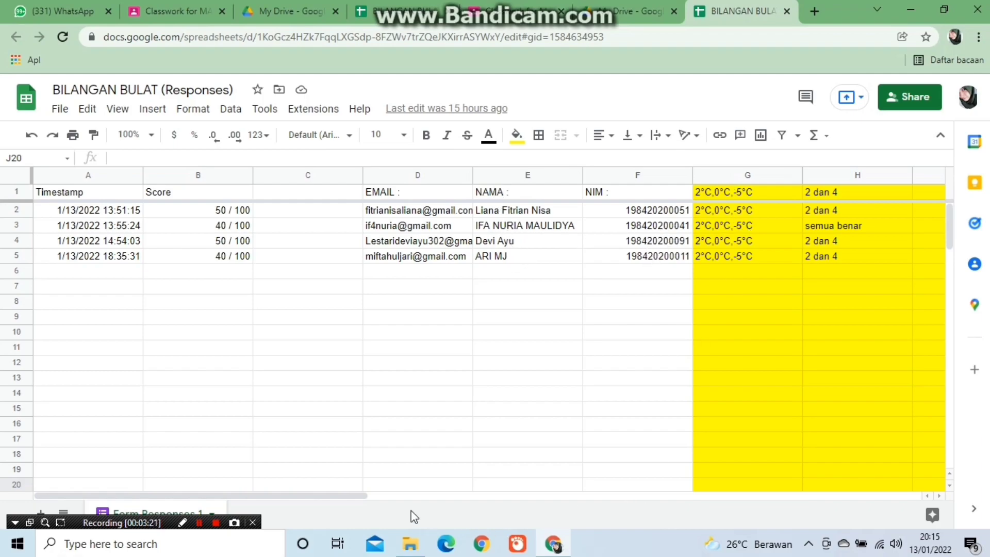
{"action": "left_click_drag", "start_coordinate": [342, 496], "coordinate": [405, 514]}
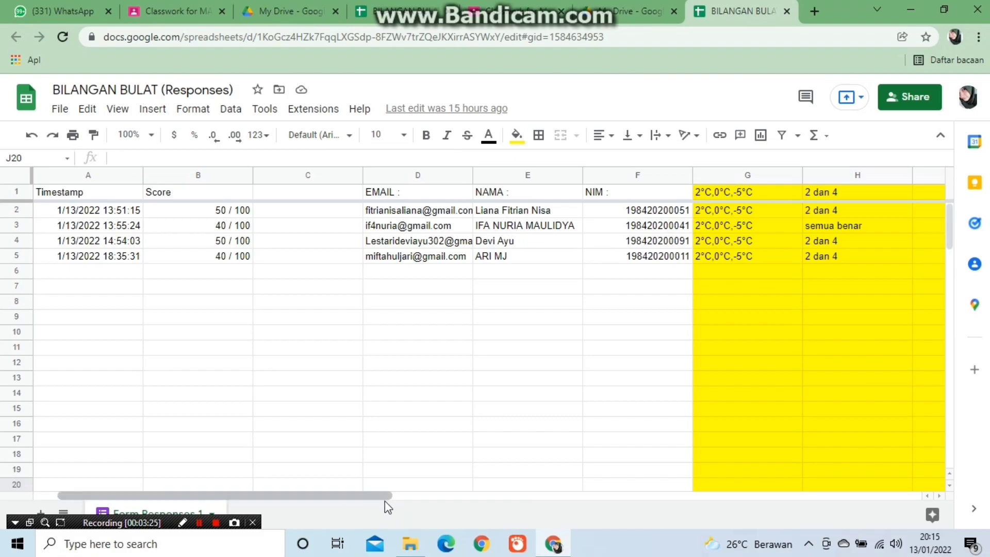
{"action": "left_click_drag", "start_coordinate": [395, 487], "coordinate": [438, 499]}
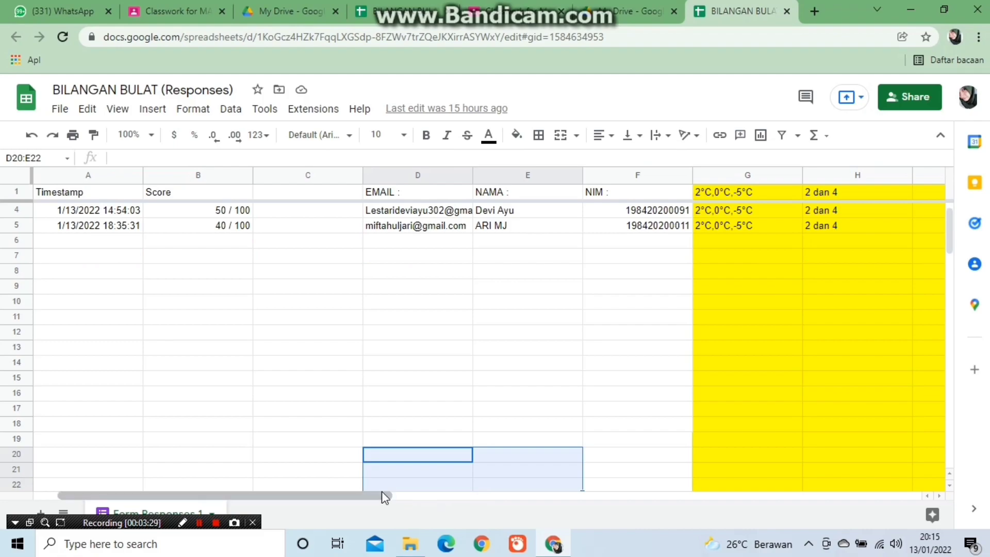
{"action": "left_click_drag", "start_coordinate": [376, 494], "coordinate": [581, 498]}
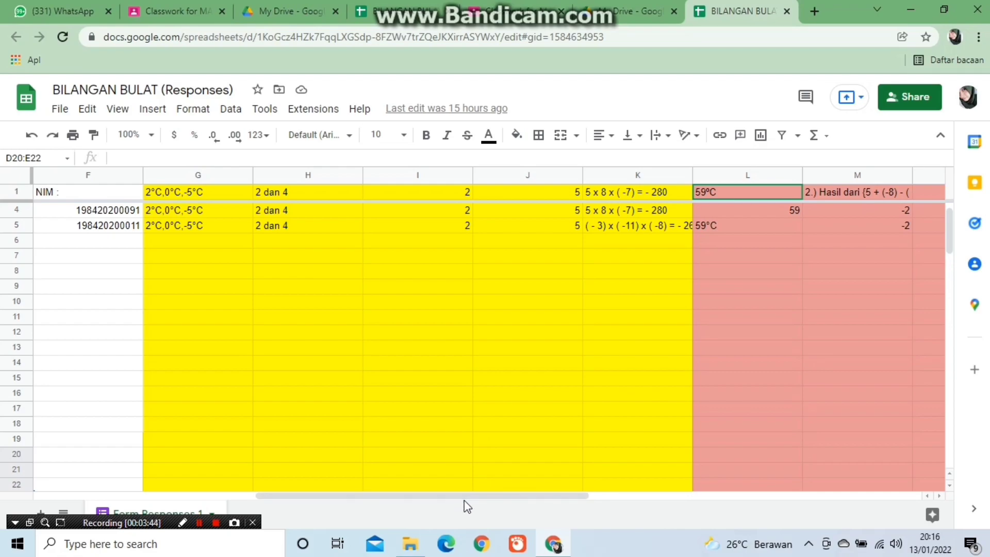
{"action": "left_click_drag", "start_coordinate": [447, 495], "coordinate": [378, 488]}
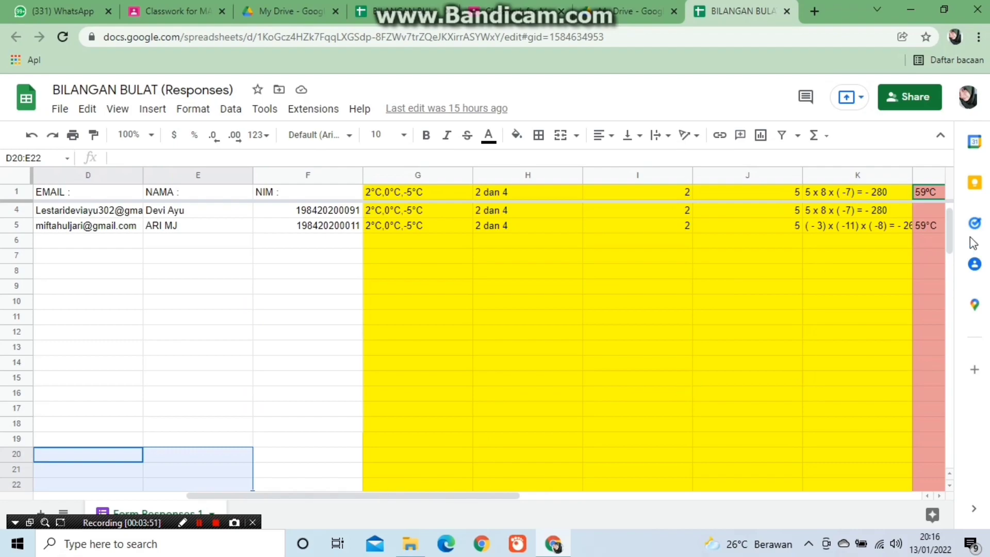
{"action": "left_click_drag", "start_coordinate": [950, 224], "coordinate": [945, 195]}
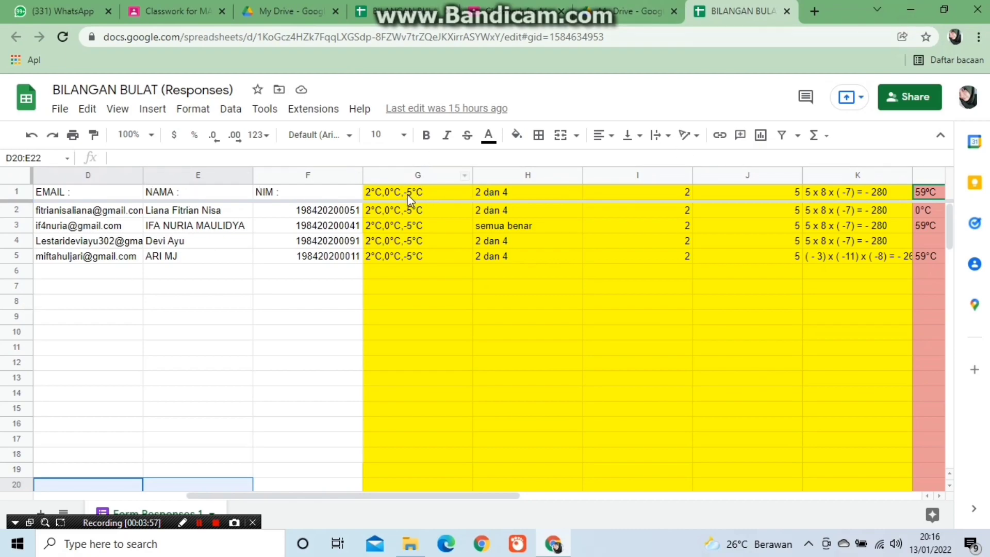
Compare the student responses with the answer key in row 1, going across columns G to L.
{"action": "left_click_drag", "start_coordinate": [410, 223], "coordinate": [407, 216]}
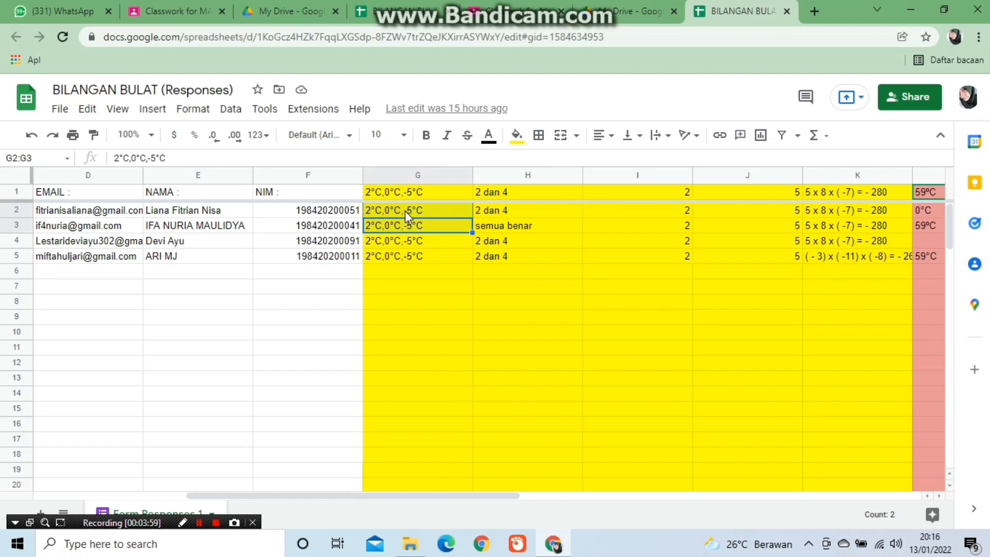
{"action": "left_click", "coordinate": [407, 215]}
{"action": "key", "text": "Right"}
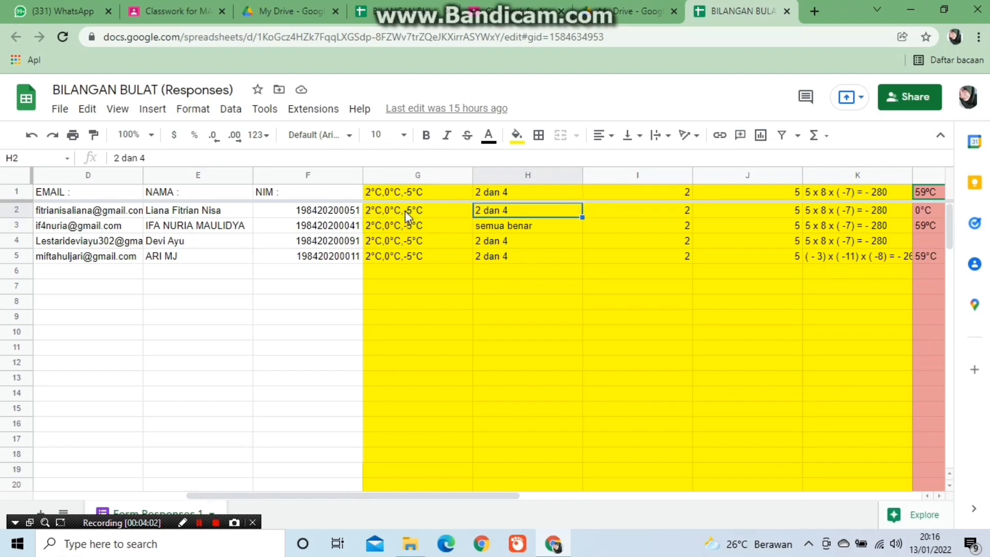
{"action": "key", "text": "Up"}
{"action": "key", "text": "Down"}
{"action": "key", "text": "Right"}
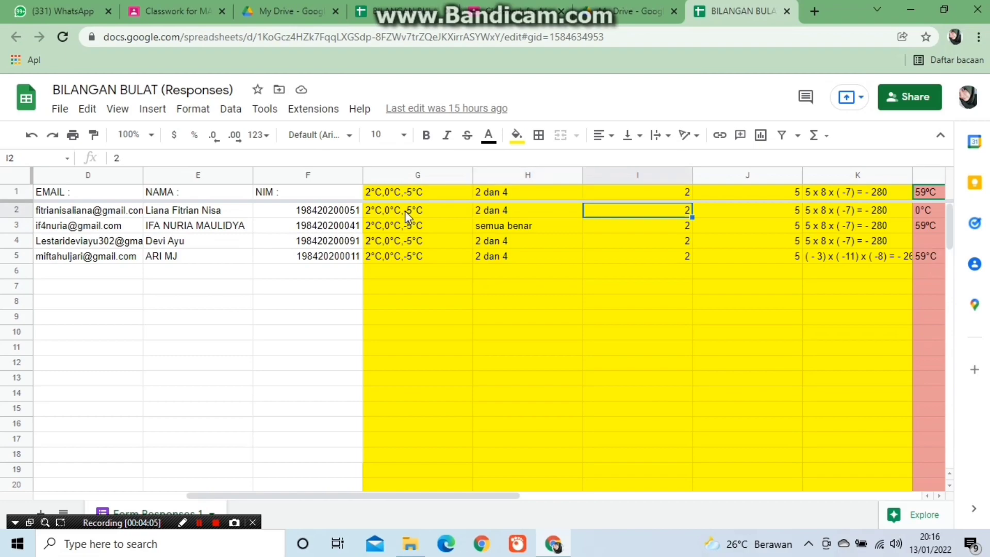
{"action": "key", "text": "Up"}
{"action": "key", "text": "Down"}
{"action": "key", "text": "Down"}
{"action": "key", "text": "Down"}
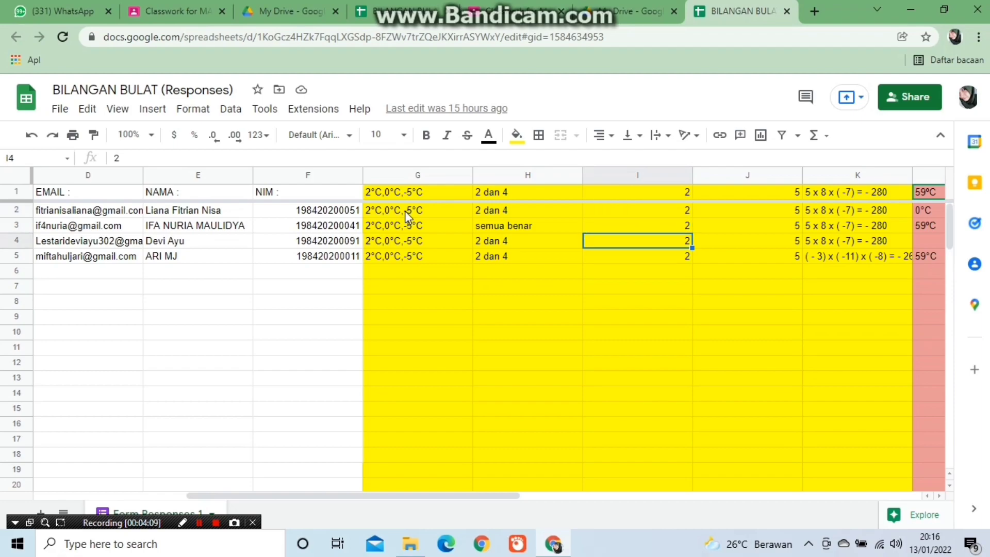
{"action": "key", "text": "Up"}
{"action": "key", "text": "Right"}
{"action": "key", "text": "Up"}
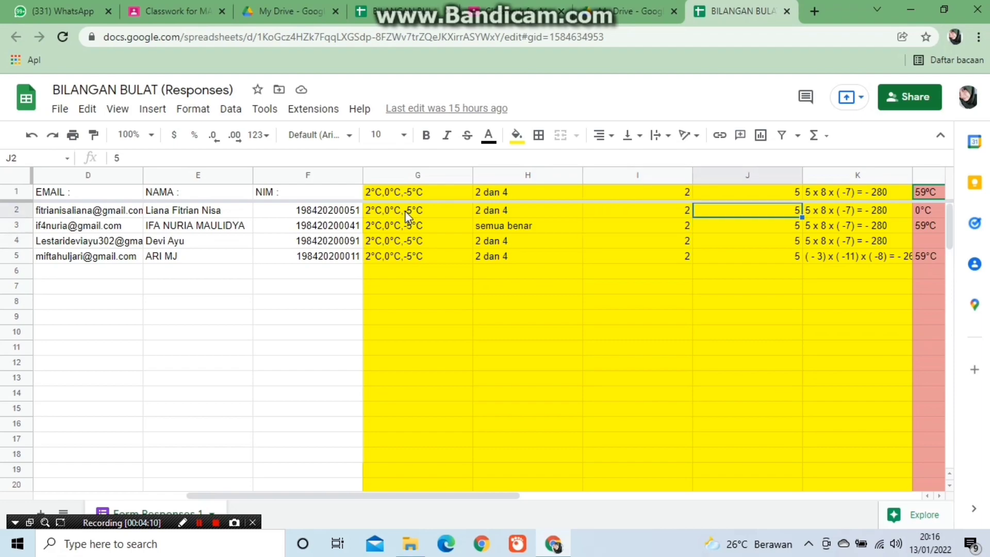
{"action": "key", "text": "Right"}
{"action": "key", "text": "Left"}
{"action": "key", "text": "Left"}
{"action": "key", "text": "Right"}
{"action": "key", "text": "Right"}
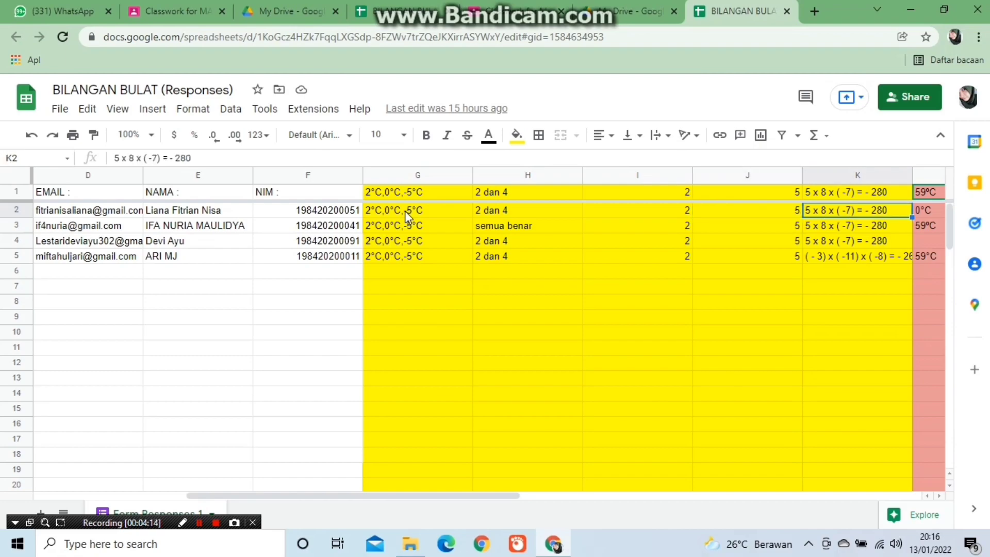
{"action": "key", "text": "Right"}
{"action": "key", "text": "Left"}
{"action": "key", "text": "Left"}
{"action": "key", "text": "Right"}
{"action": "key", "text": "Right"}
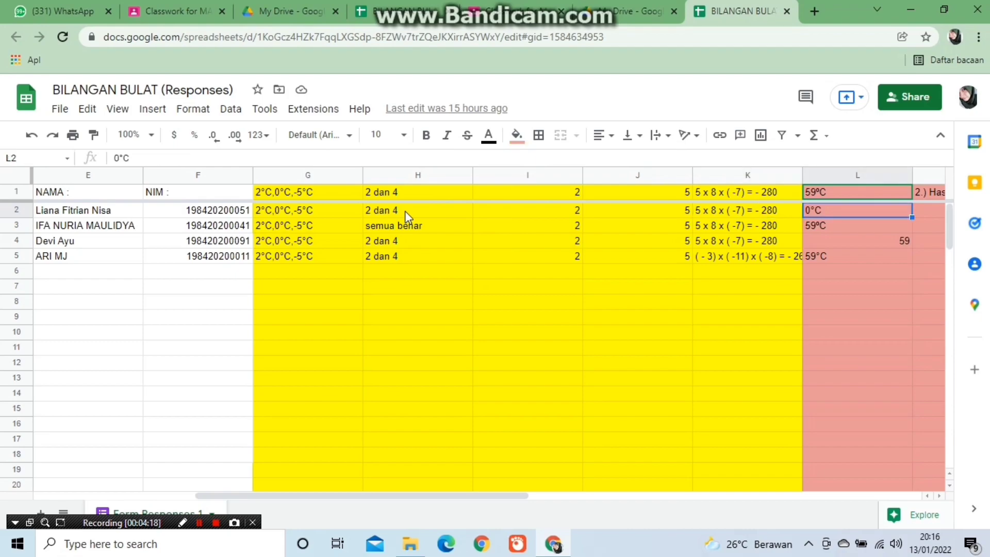
Replace the question text in cell M1 with the answer key value -2.
{"action": "key", "text": "Right"}
{"action": "key", "text": "Right"}
{"action": "key", "text": "Down"}
{"action": "key", "text": "Up"}
{"action": "key", "text": "Up"}
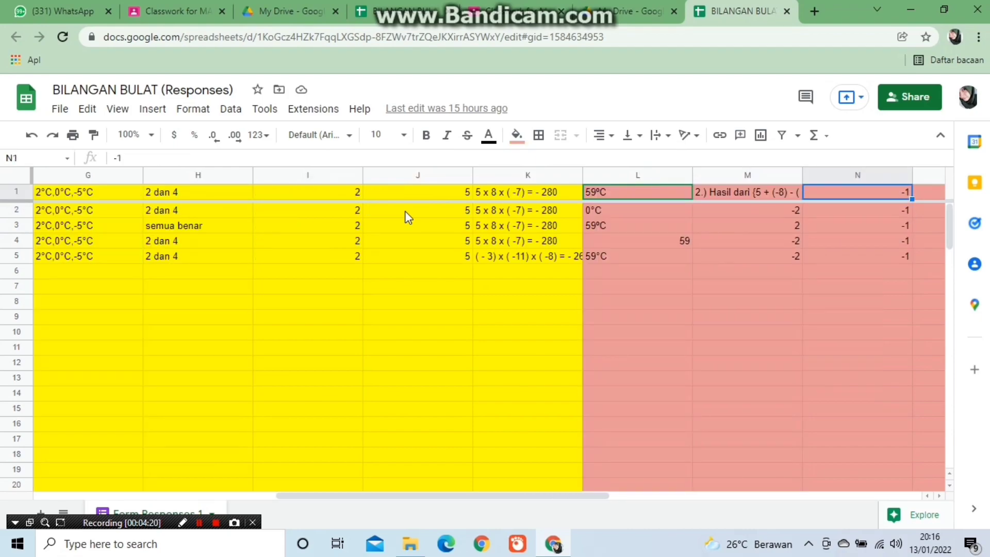
{"action": "key", "text": "Left"}
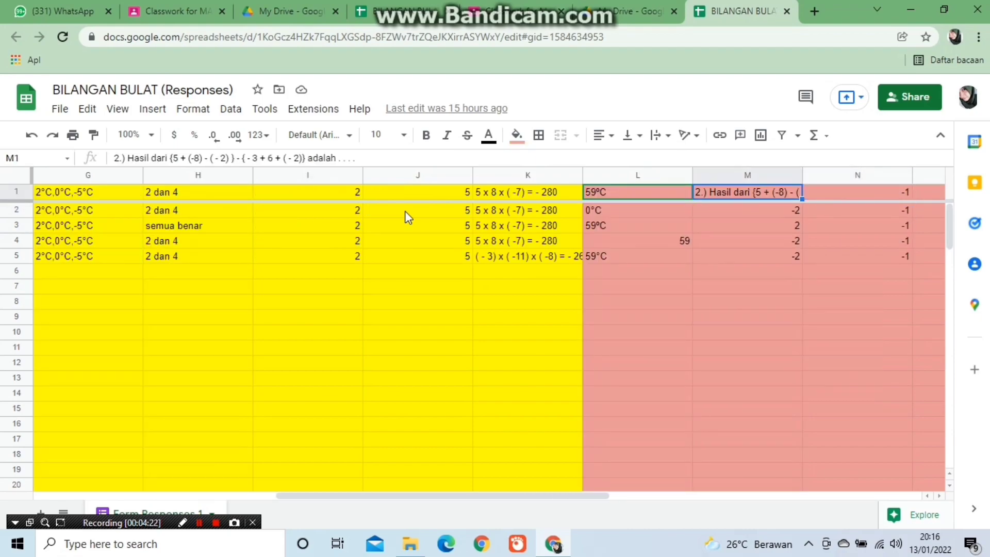
{"action": "type", "text": "-2"}
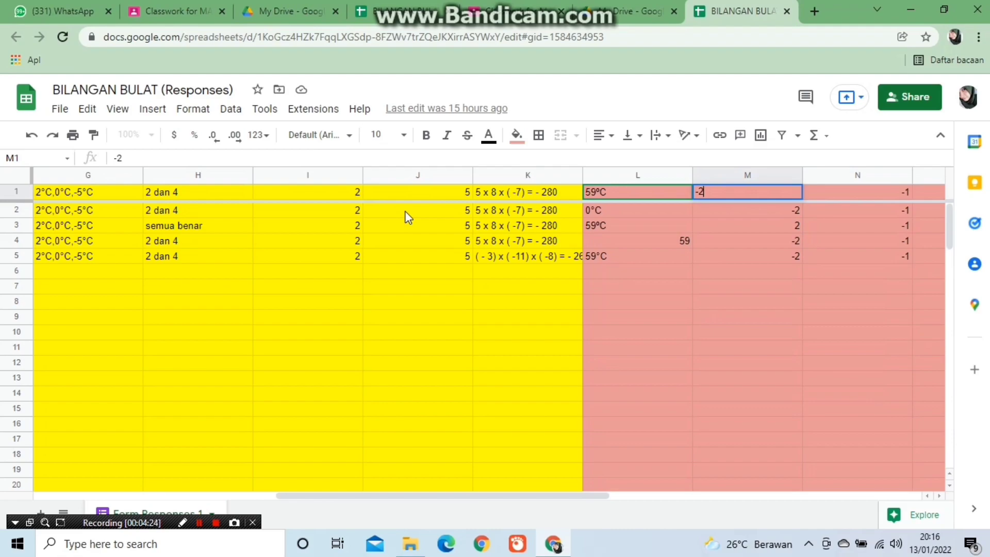
{"action": "key", "text": "Return"}
Compare the student responses in column L with the answer key in cell L1.
{"action": "key", "text": "Down"}
{"action": "key", "text": "Left"}
{"action": "key", "text": "Left"}
{"action": "key", "text": "Left"}
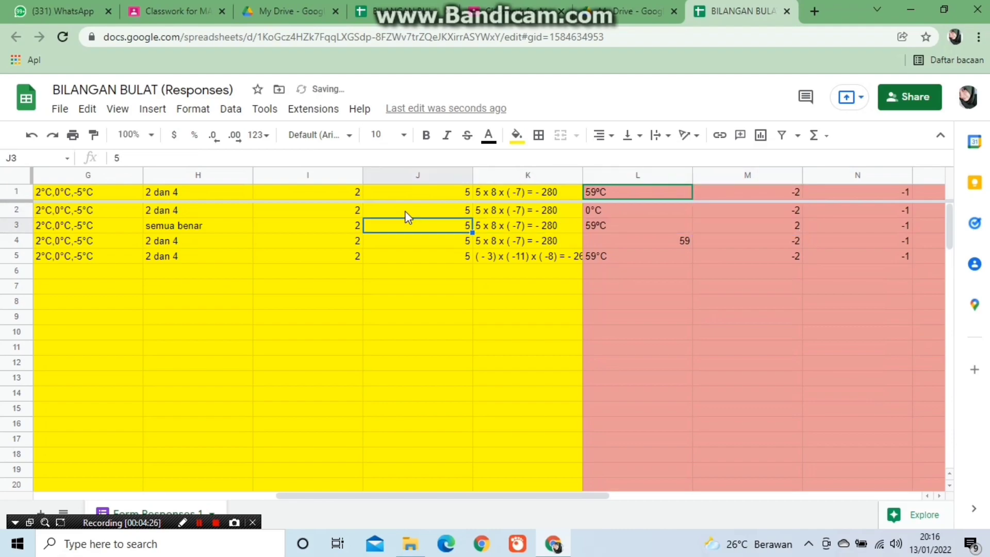
{"action": "key", "text": "Right"}
{"action": "key", "text": "Right"}
{"action": "key", "text": "Down"}
{"action": "key", "text": "Up"}
{"action": "key", "text": "Up"}
{"action": "key", "text": "Up"}
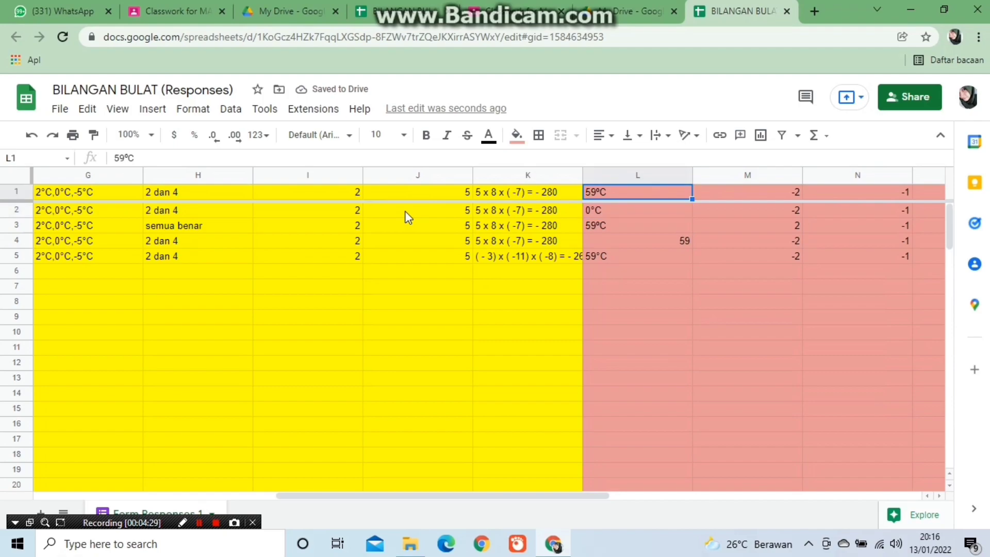
{"action": "key", "text": "Down"}
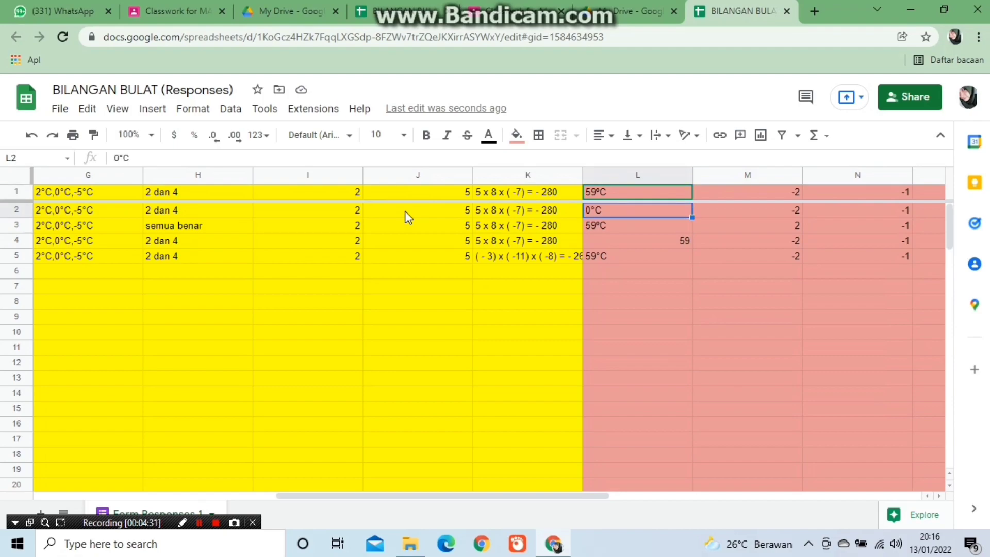
Check the first student's score in cell B2, then review that row's answers across to column L and its key in L1.
{"action": "key", "text": "Left"}
{"action": "key", "text": "Left"}
{"action": "key", "text": "Left"}
{"action": "key", "text": "Left"}
{"action": "key", "text": "Left"}
{"action": "key", "text": "Left"}
{"action": "key", "text": "Left"}
{"action": "key", "text": "Left"}
{"action": "key", "text": "Left"}
{"action": "key", "text": "Left"}
{"action": "key", "text": "Left"}
{"action": "key", "text": "Right"}
{"action": "key", "text": "Right"}
{"action": "key", "text": "Right"}
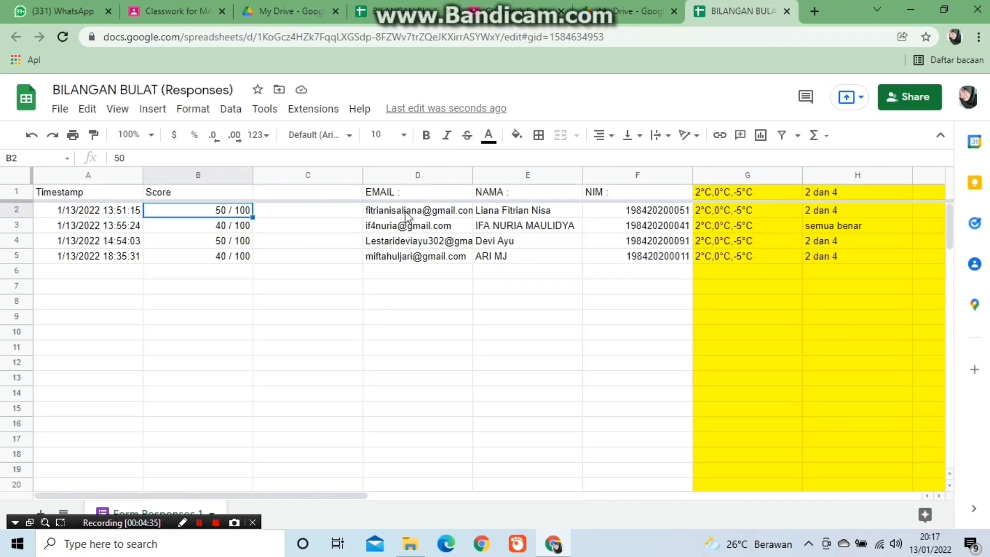
{"action": "key", "text": "Right"}
{"action": "key", "text": "Right"}
{"action": "key", "text": "Right"}
{"action": "key", "text": "Right"}
{"action": "key", "text": "Right"}
{"action": "key", "text": "Right"}
{"action": "key", "text": "Right"}
{"action": "key", "text": "Right"}
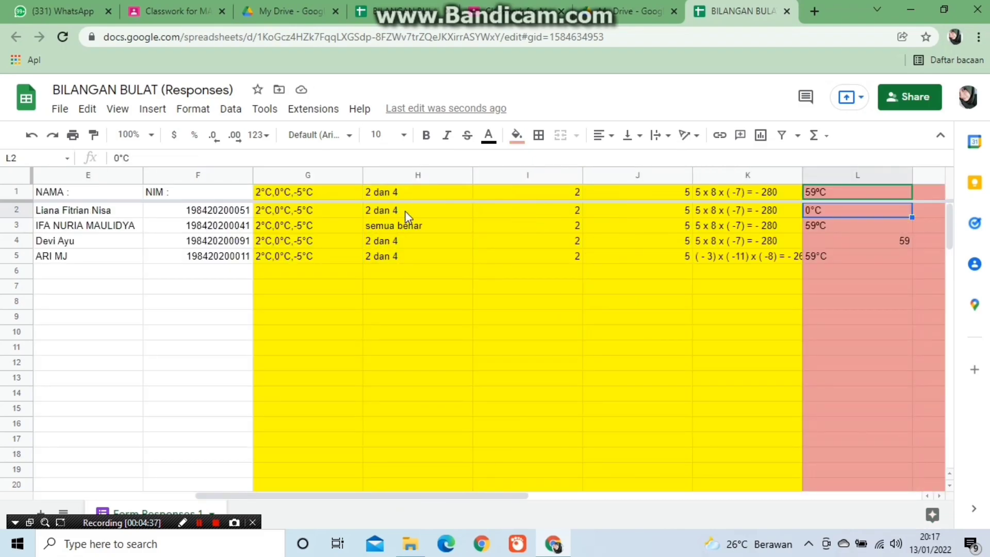
{"action": "key", "text": "Right"}
{"action": "key", "text": "Left"}
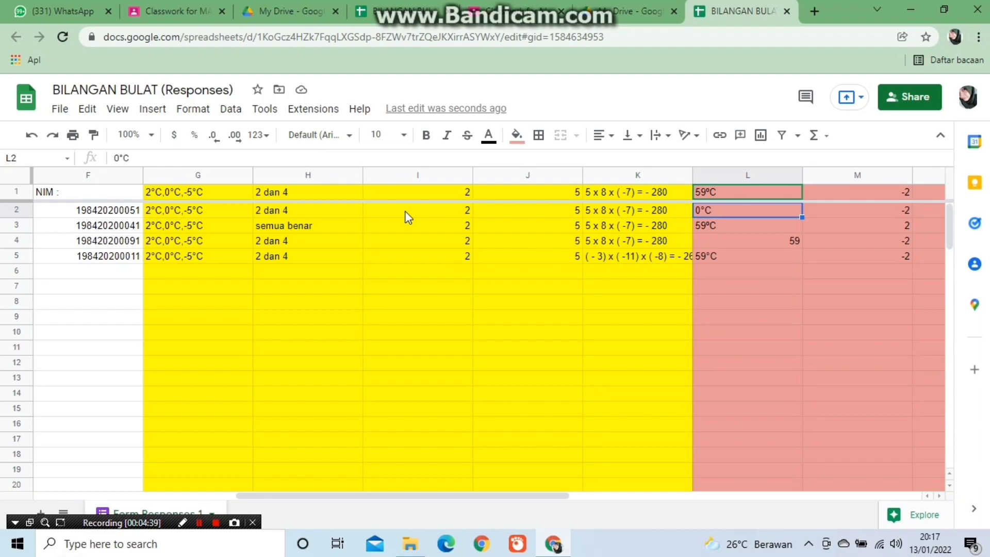
{"action": "key", "text": "Up"}
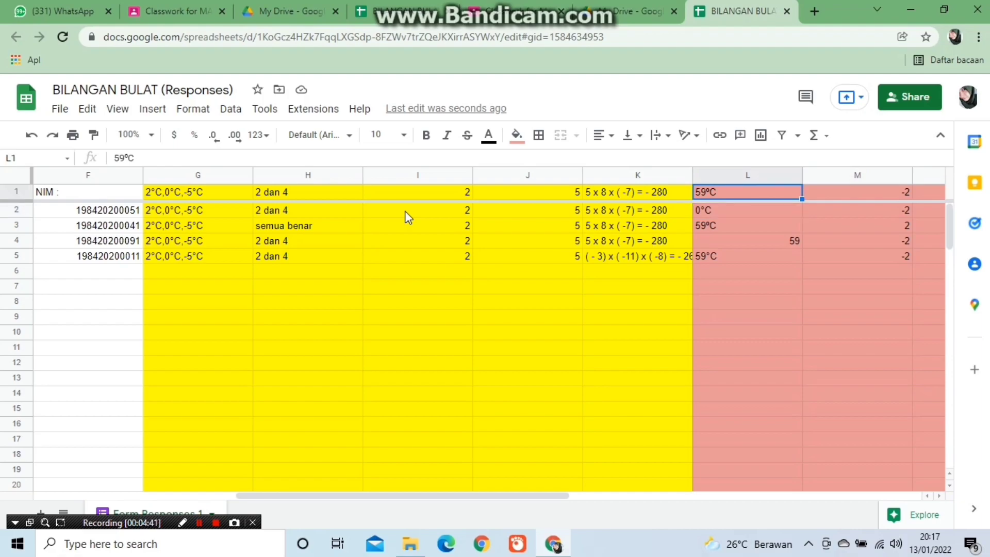
Compare the first student's answers in row 2, columns L to P, with the answer key in row 1.
{"action": "key", "text": "Down"}
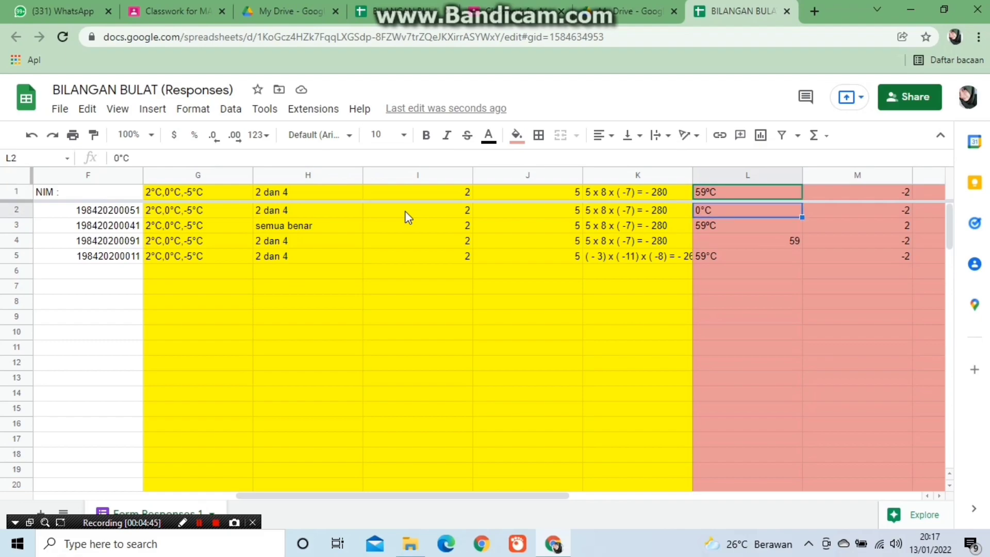
{"action": "key", "text": "Right"}
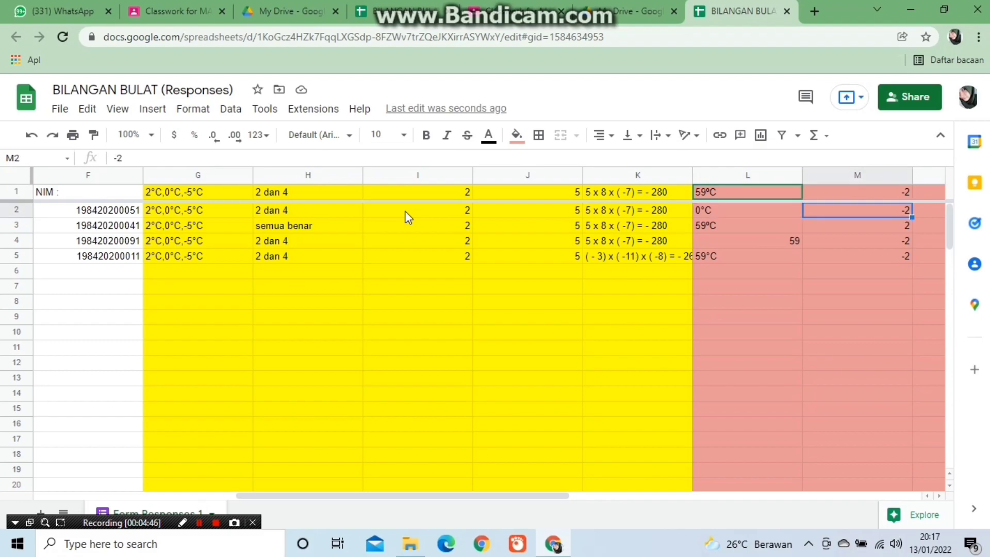
{"action": "key", "text": "Left"}
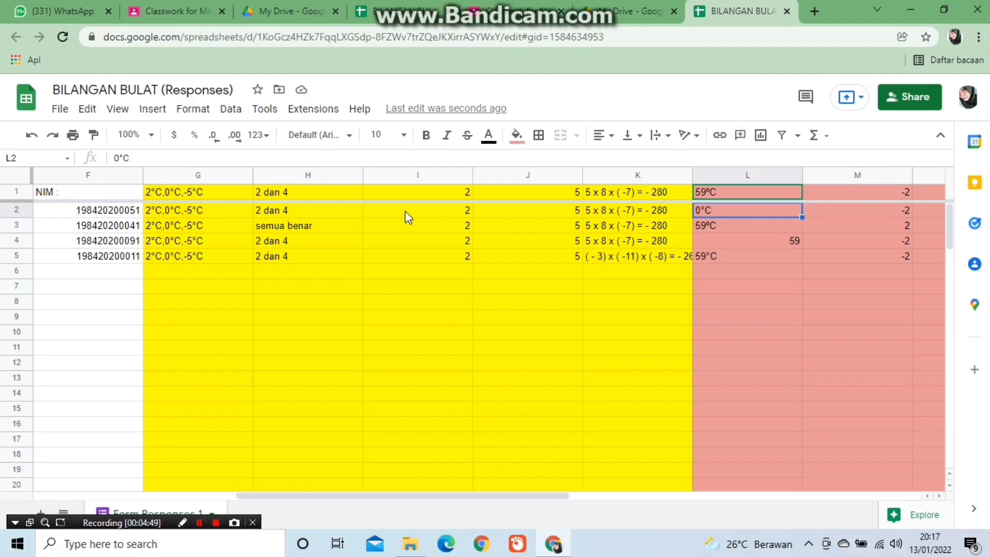
{"action": "key", "text": "Right"}
{"action": "key", "text": "Left"}
{"action": "key", "text": "Right"}
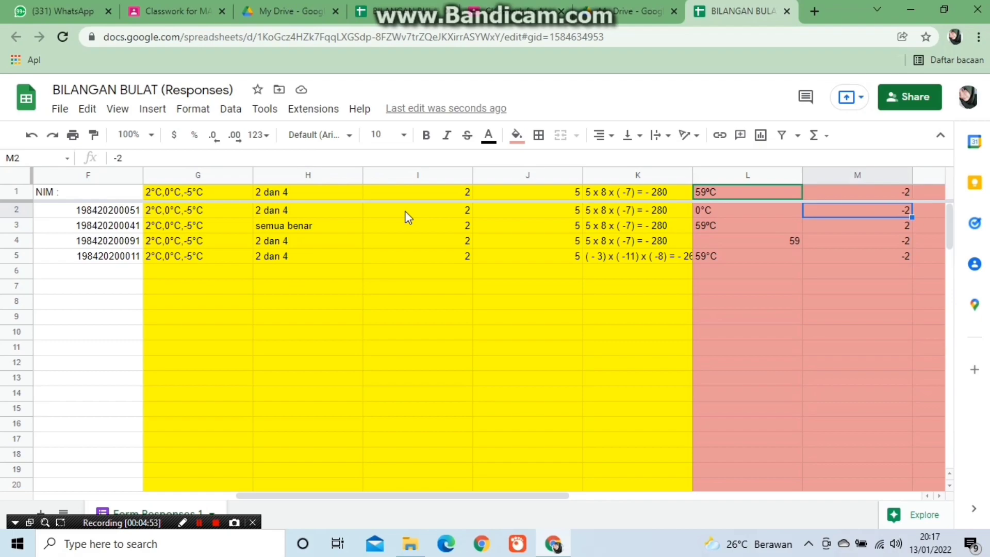
{"action": "key", "text": "Right"}
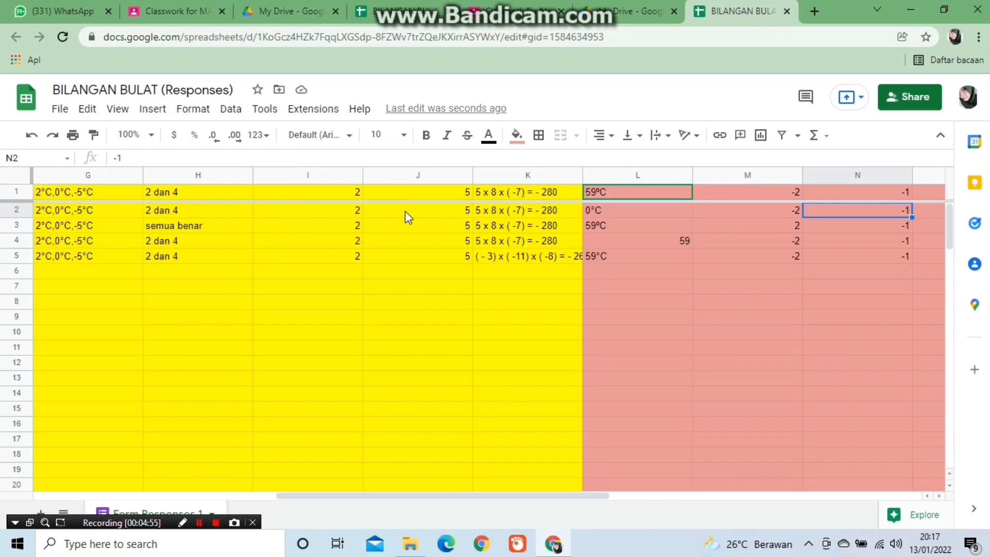
{"action": "key", "text": "Right"}
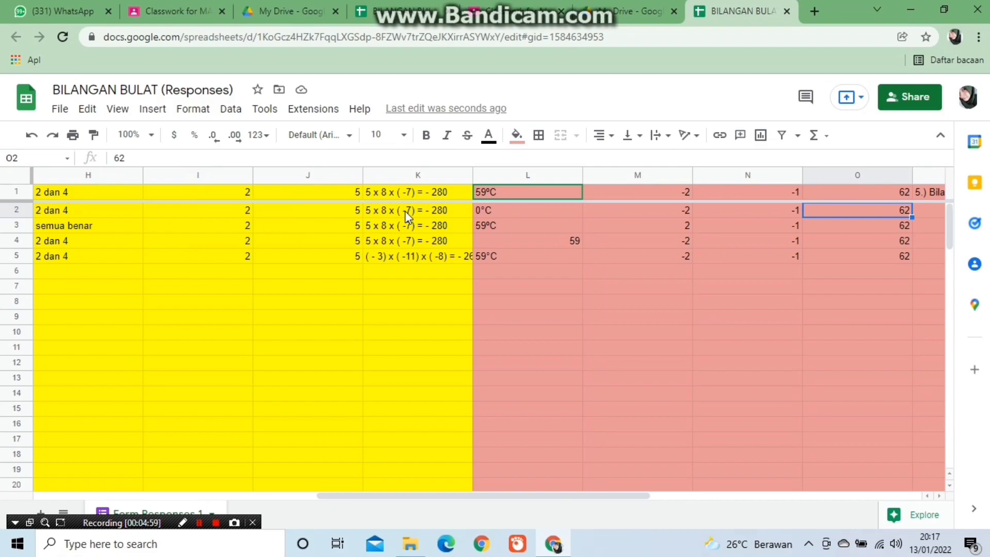
{"action": "key", "text": "Right"}
{"action": "key", "text": "Left"}
{"action": "key", "text": "Right"}
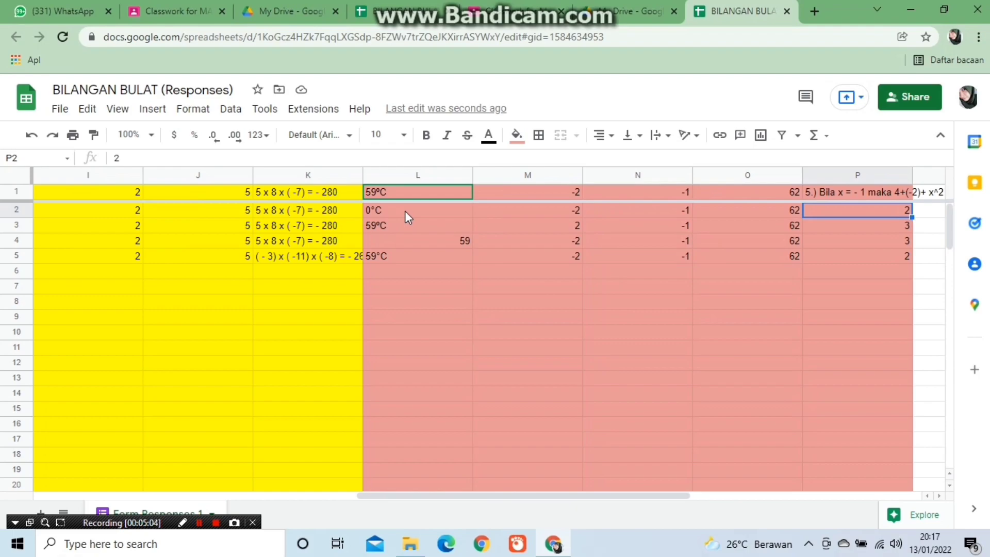
Replace the question text in cell P1 with the answer key value 2.
{"action": "key", "text": "Up"}
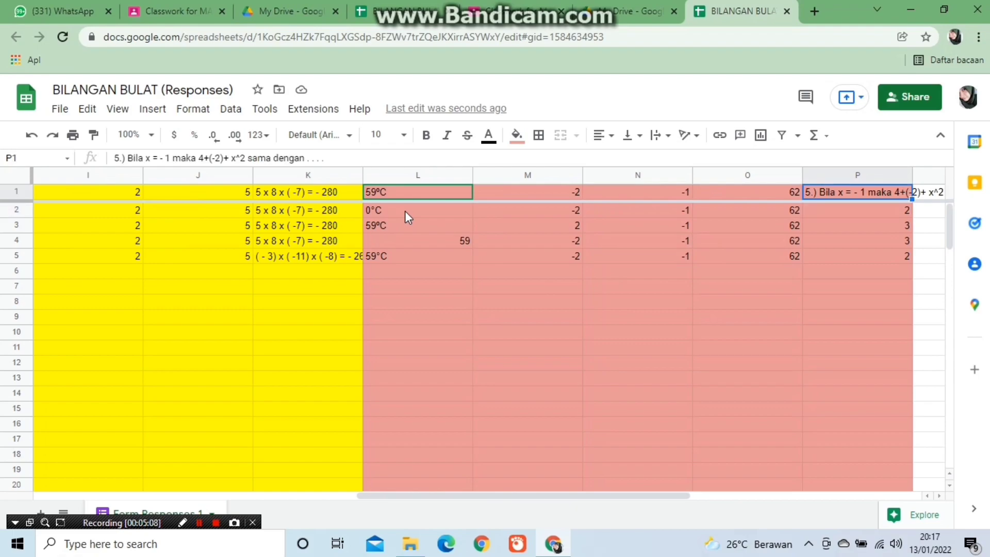
{"action": "type", "text": "2"}
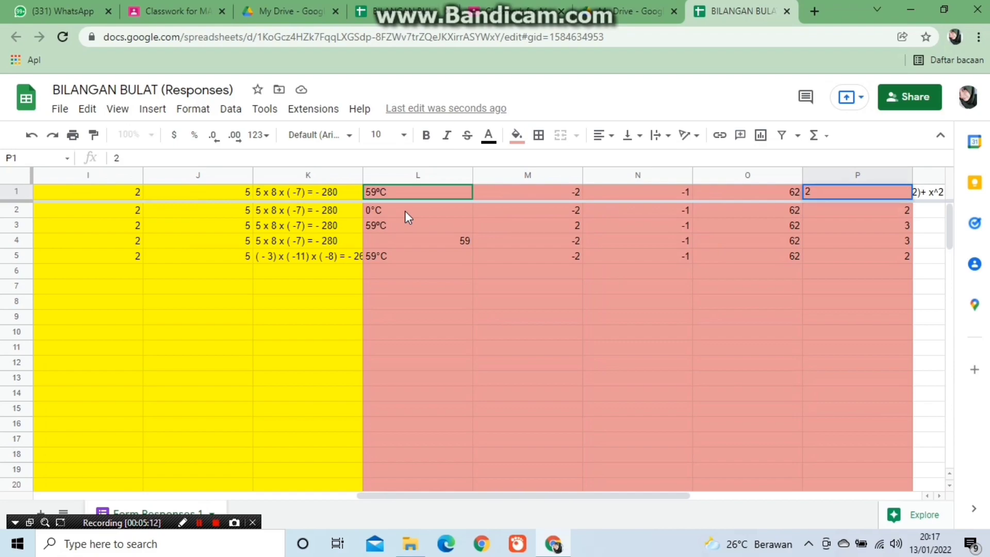
{"action": "key", "text": "Return"}
{"action": "key", "text": "Up"}
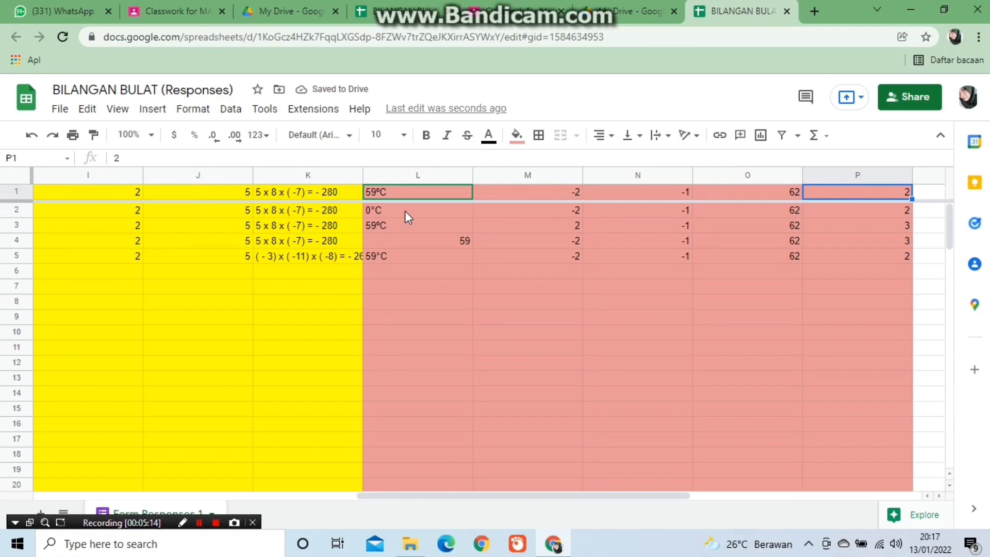
Check the first student's answer in P2 against its key, then review the row 2 answers back to column L.
{"action": "key", "text": "Down"}
{"action": "key", "text": "Left"}
{"action": "key", "text": "Right"}
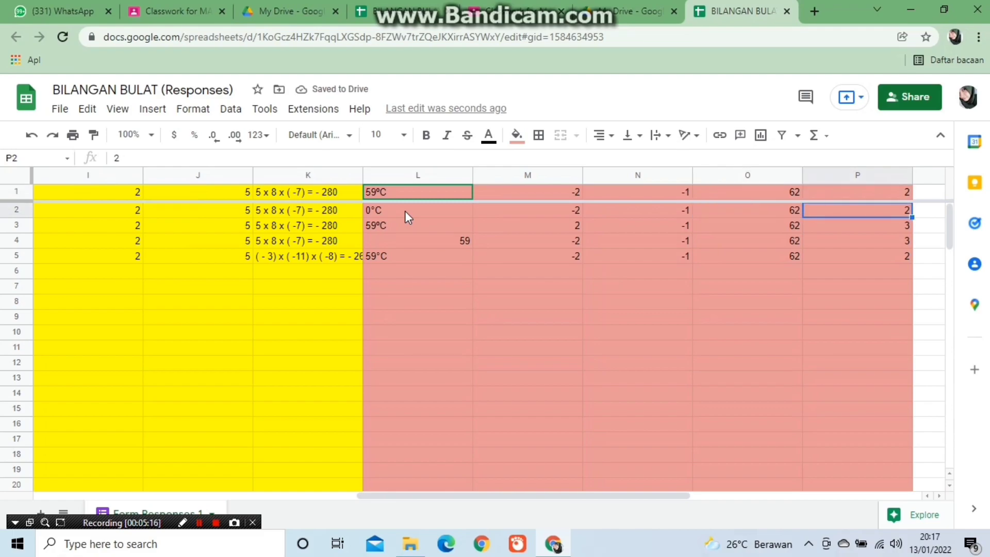
{"action": "key", "text": "Down"}
{"action": "key", "text": "Left"}
{"action": "key", "text": "Left"}
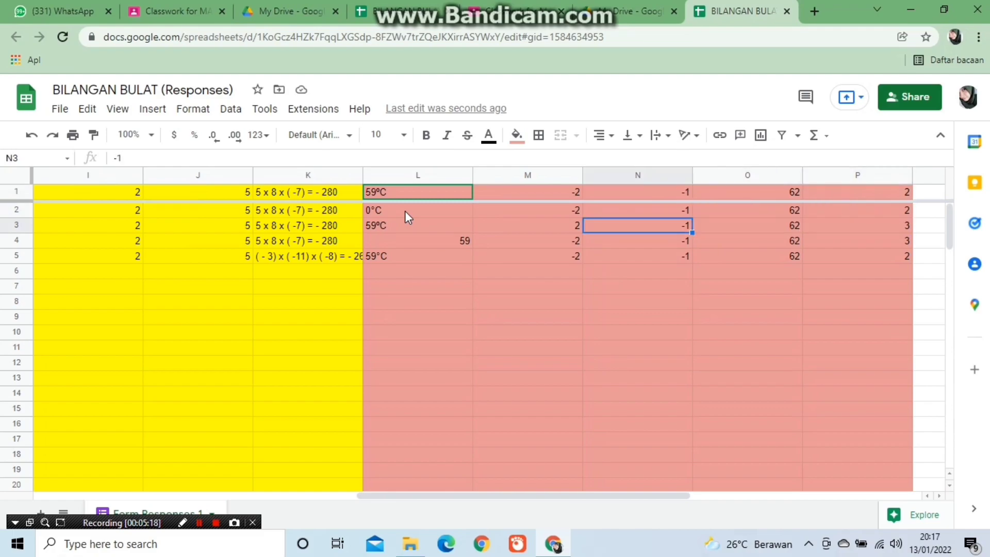
{"action": "key", "text": "Up"}
{"action": "key", "text": "Right"}
{"action": "key", "text": "Right"}
{"action": "key", "text": "Left"}
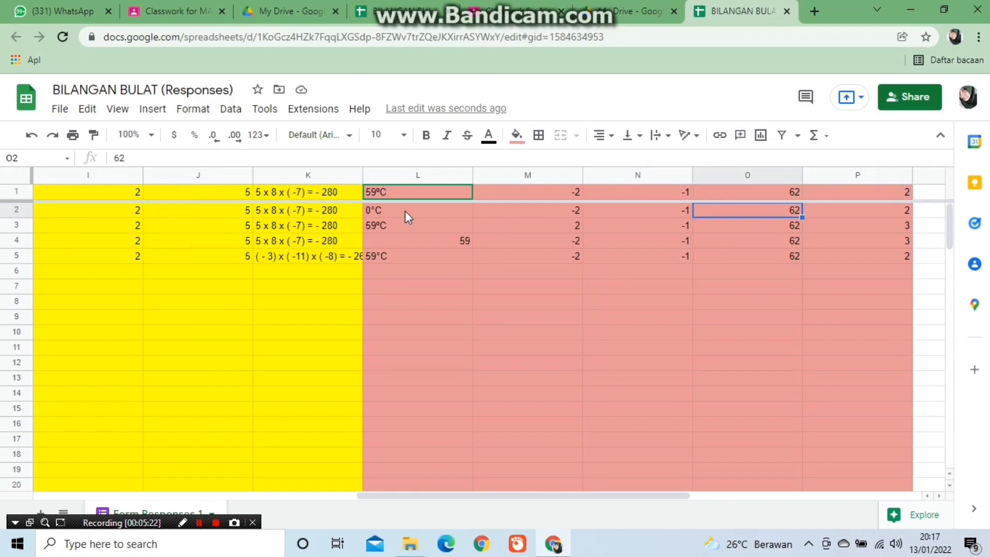
{"action": "key", "text": "Right"}
{"action": "key", "text": "Left"}
{"action": "key", "text": "Left"}
{"action": "key", "text": "Left"}
{"action": "key", "text": "Left"}
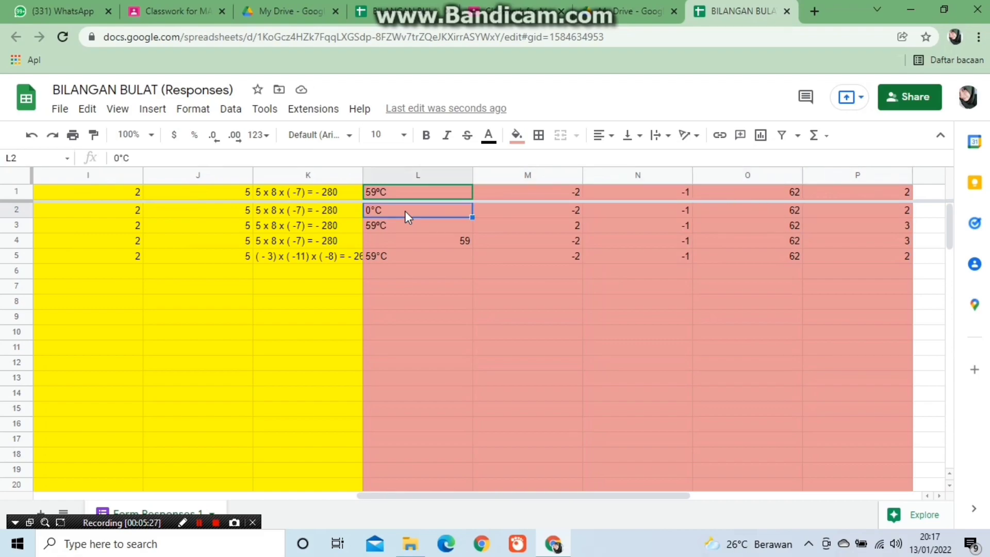
Review row 2 from the yellow answer columns back to the student's name in column E, then return to column L.
{"action": "key", "text": "Left"}
{"action": "key", "text": "Left"}
{"action": "key", "text": "Left"}
{"action": "key", "text": "Left"}
{"action": "key", "text": "Left"}
{"action": "key", "text": "Left"}
{"action": "key", "text": "Left"}
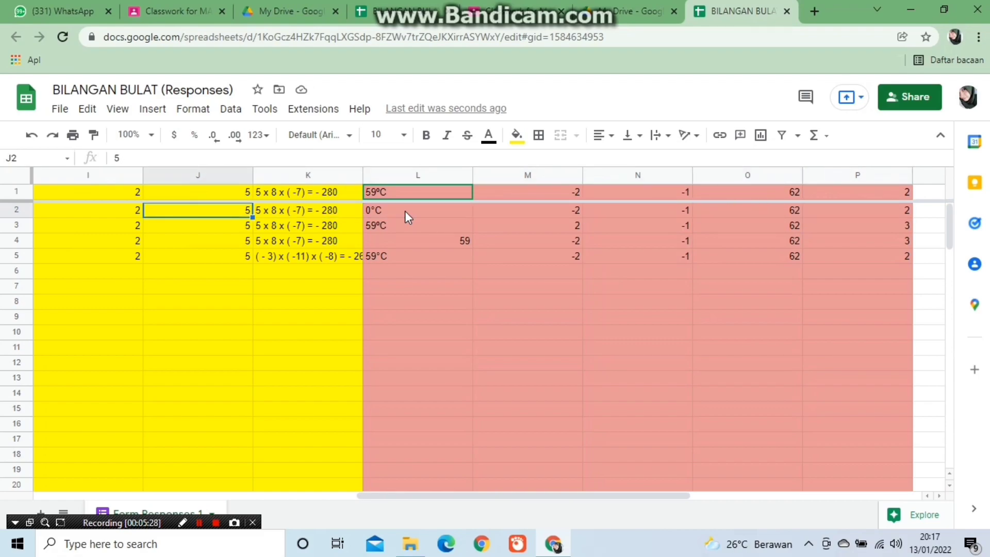
{"action": "key", "text": "Right"}
{"action": "key", "text": "Left"}
{"action": "key", "text": "Left"}
{"action": "key", "text": "Left"}
{"action": "key", "text": "Right"}
{"action": "key", "text": "Right"}
{"action": "key", "text": "Right"}
{"action": "key", "text": "Right"}
{"action": "key", "text": "Right"}
{"action": "key", "text": "Right"}
{"action": "key", "text": "Right"}
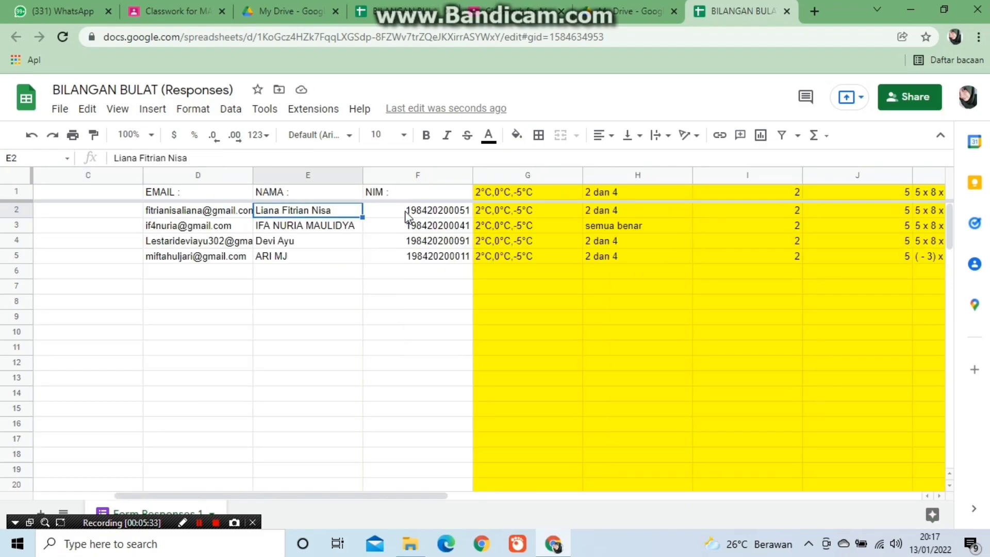
{"action": "key", "text": "Right"}
{"action": "key", "text": "Right"}
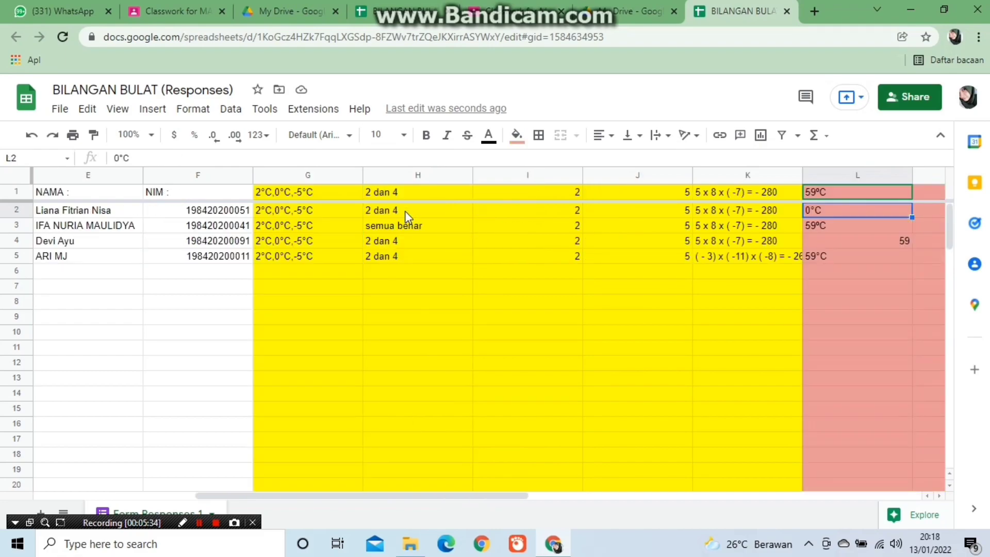
Recheck the first student's answers in the red columns L to P of row 2 against the row 1 key.
{"action": "key", "text": "Left"}
{"action": "key", "text": "Right"}
{"action": "key", "text": "Left"}
{"action": "key", "text": "Right"}
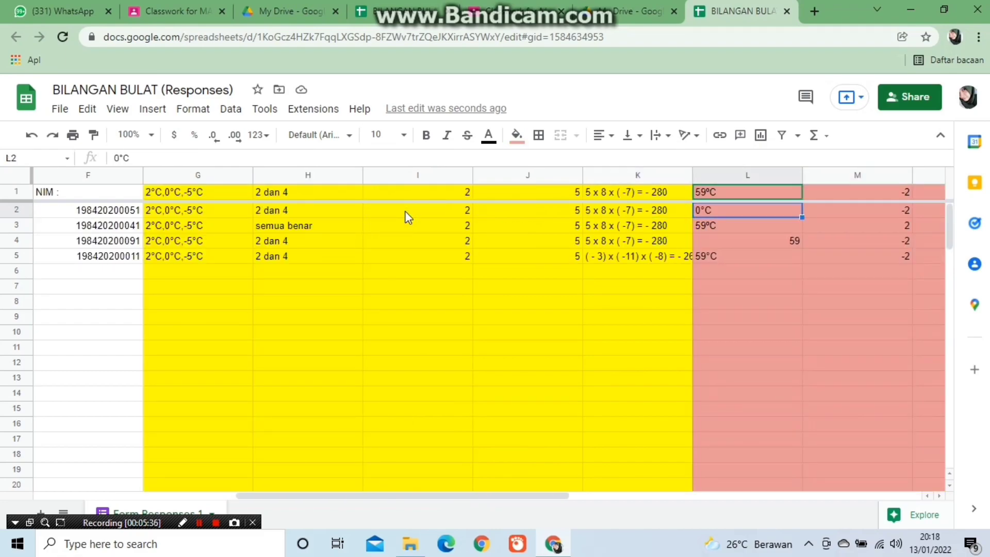
{"action": "key", "text": "Right"}
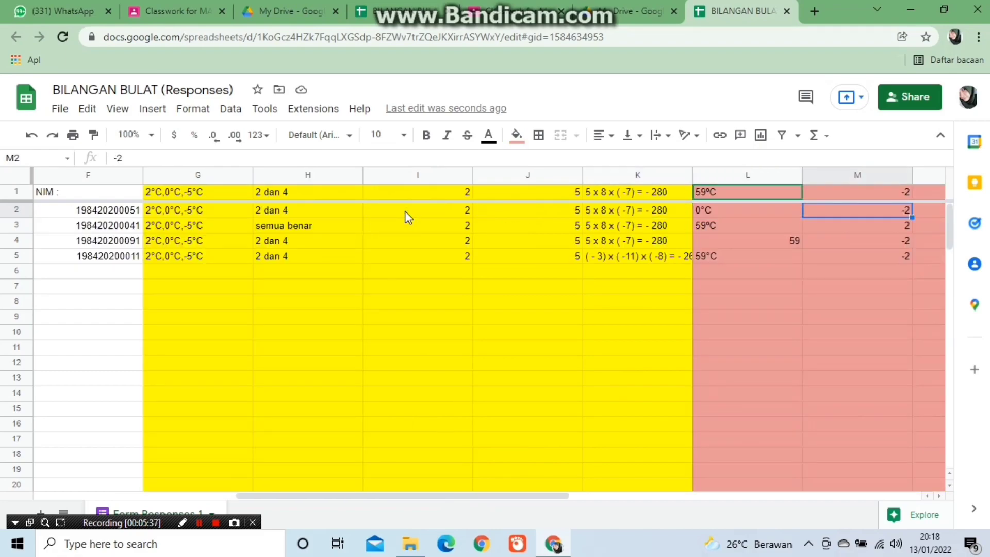
{"action": "key", "text": "Left"}
{"action": "key", "text": "Right"}
{"action": "key", "text": "Right"}
{"action": "key", "text": "Left"}
{"action": "key", "text": "Left"}
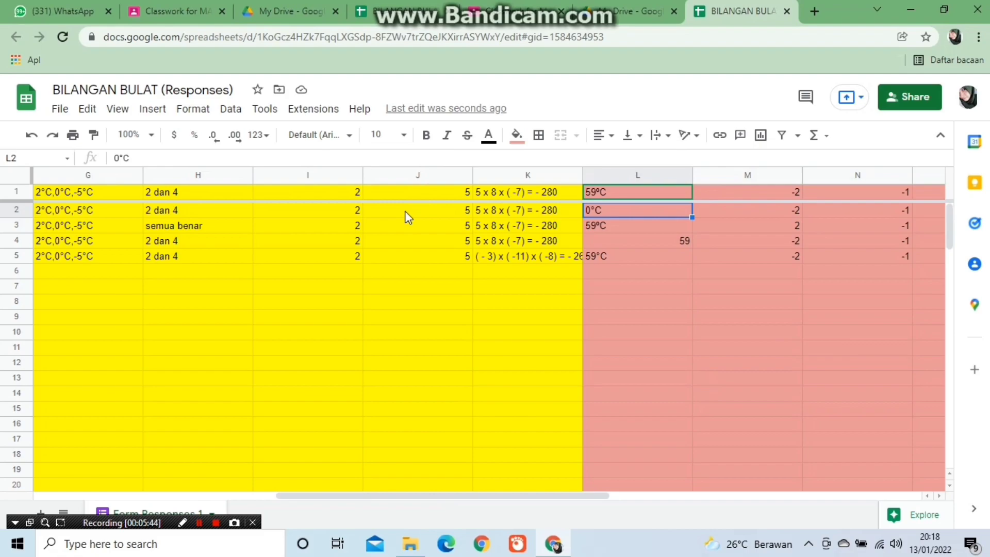
{"action": "key", "text": "Right"}
{"action": "key", "text": "Right"}
{"action": "key", "text": "Right"}
{"action": "key", "text": "Right"}
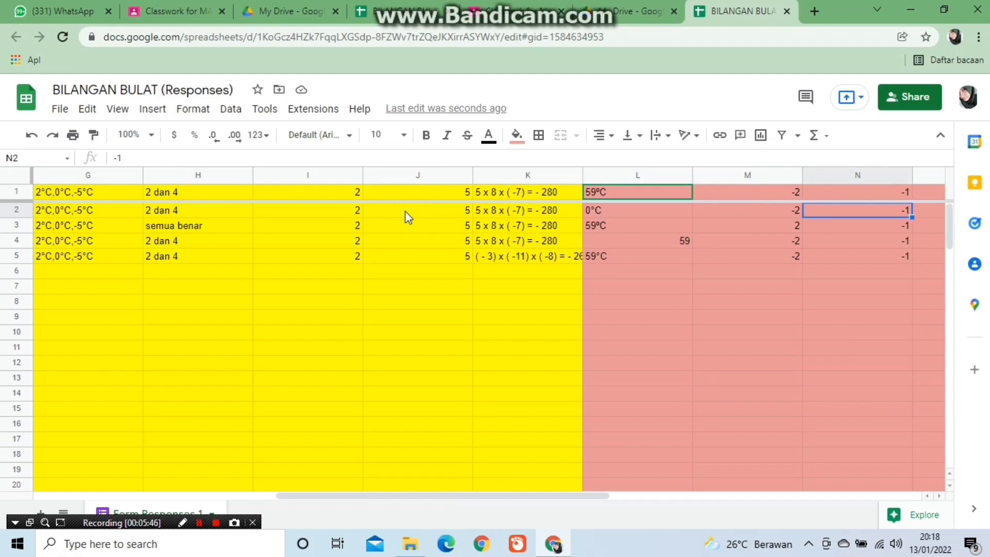
{"action": "key", "text": "Left"}
{"action": "key", "text": "Left"}
{"action": "key", "text": "Left"}
{"action": "key", "text": "Left"}
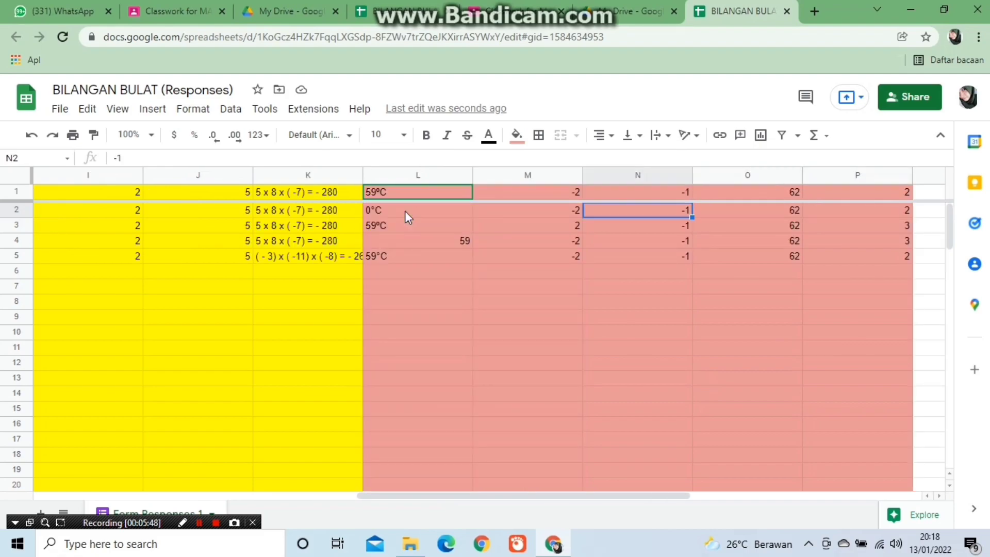
{"action": "key", "text": "Left"}
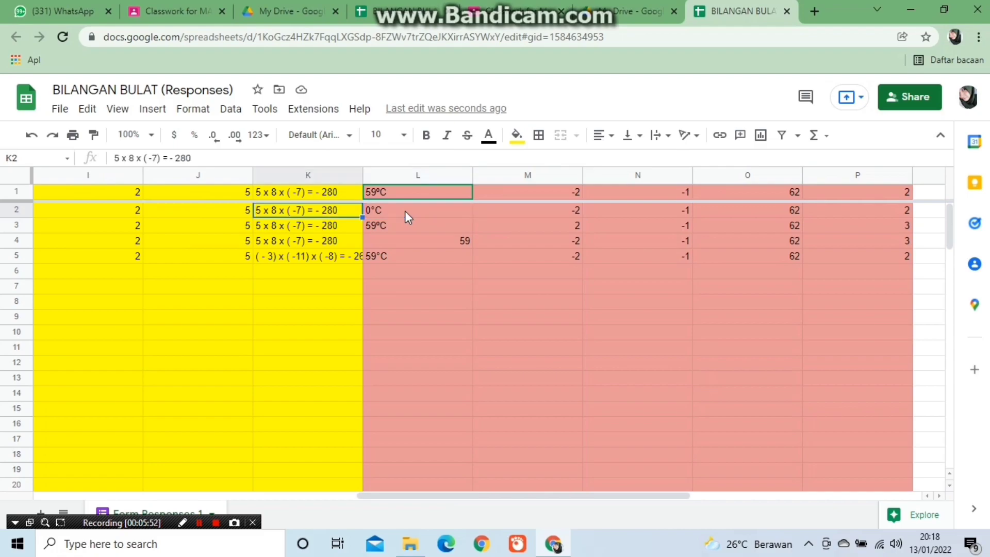
{"action": "key", "text": "Left"}
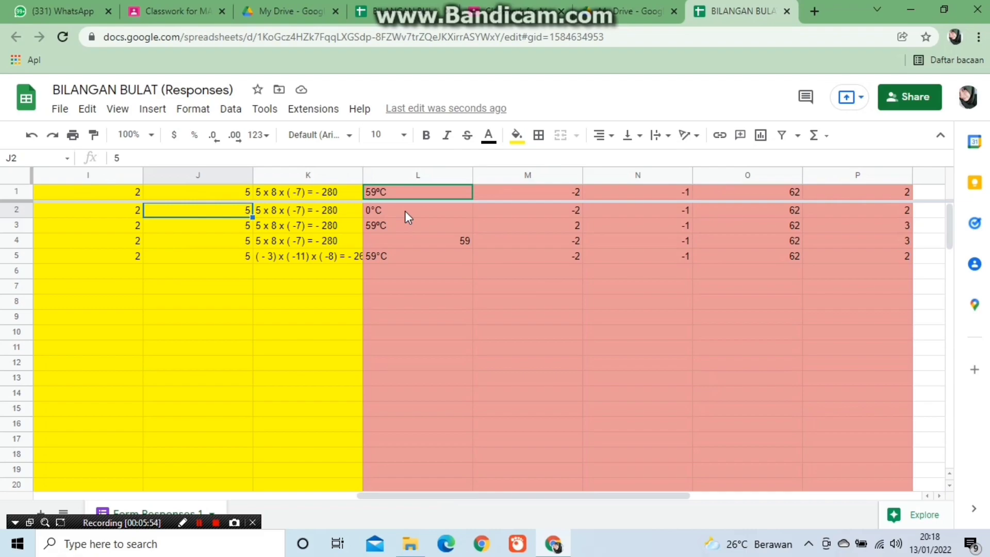
Enter 40 in cell C2, beside the first student's score.
{"action": "key", "text": "Left"}
{"action": "key", "text": "Left"}
{"action": "key", "text": "Left"}
{"action": "key", "text": "Left"}
{"action": "key", "text": "Left"}
{"action": "key", "text": "Left"}
{"action": "key", "text": "Left"}
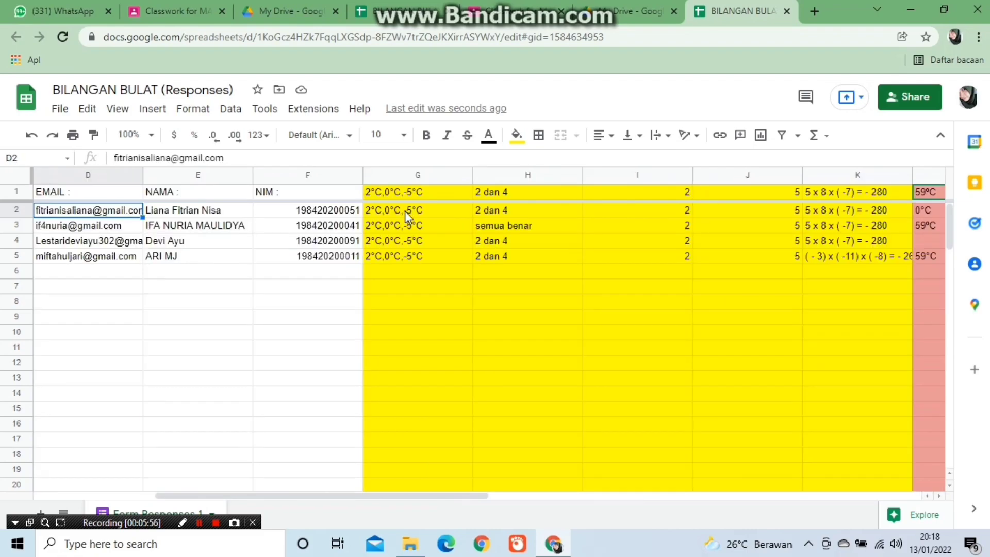
{"action": "key", "text": "Left"}
{"action": "key", "text": "Left"}
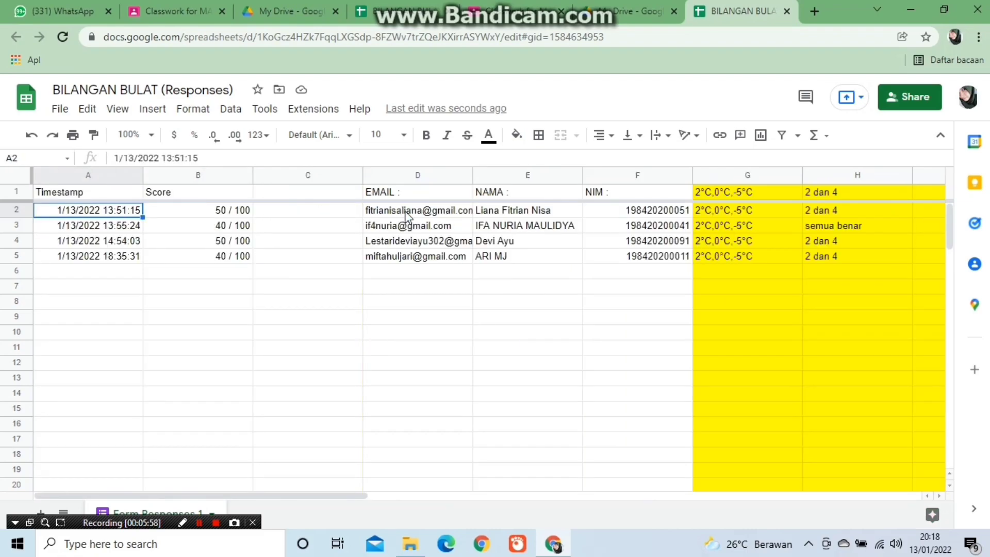
{"action": "key", "text": "Right"}
{"action": "key", "text": "Right"}
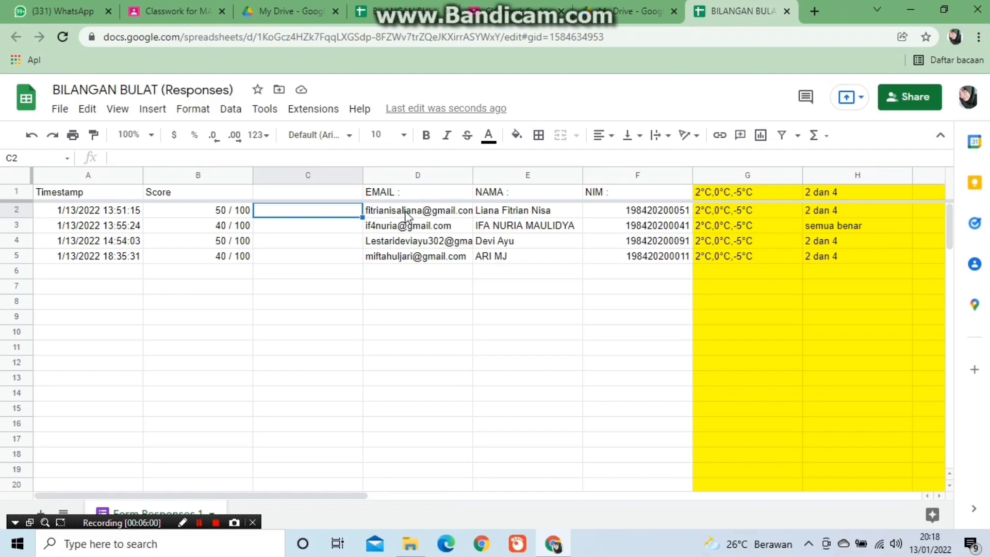
{"action": "type", "text": "40"}
{"action": "key", "text": "Return"}
{"action": "key", "text": "Up"}
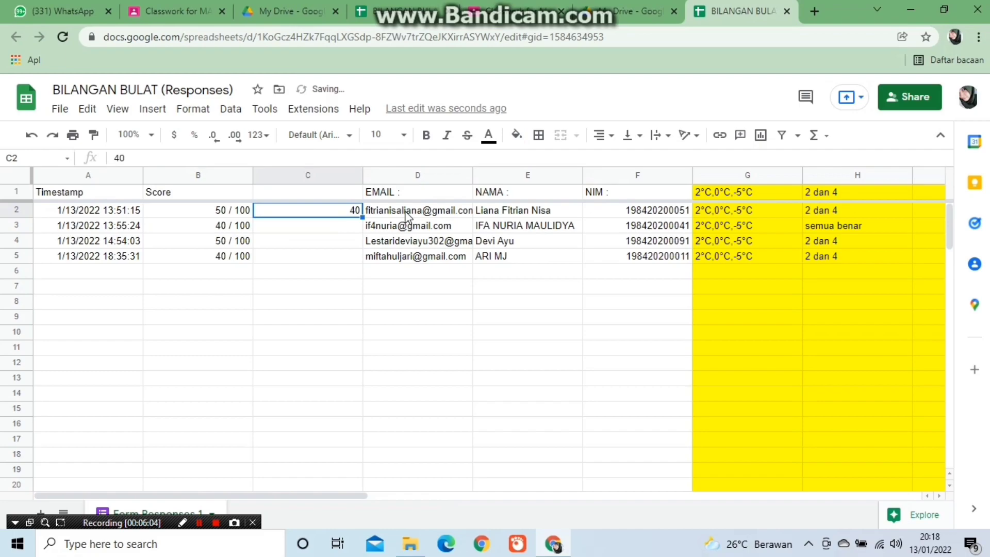
{"action": "key", "text": "Up"}
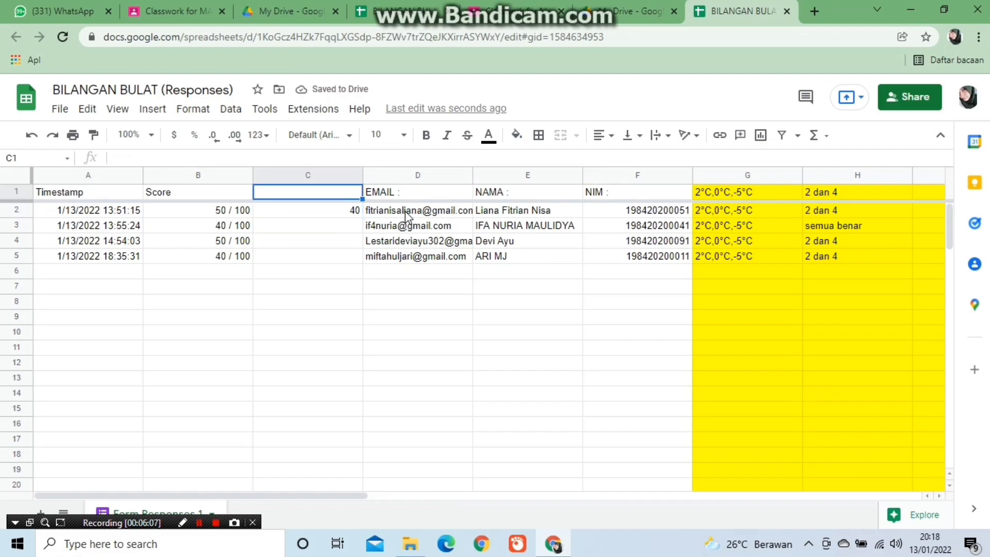
{"action": "key", "text": "Down"}
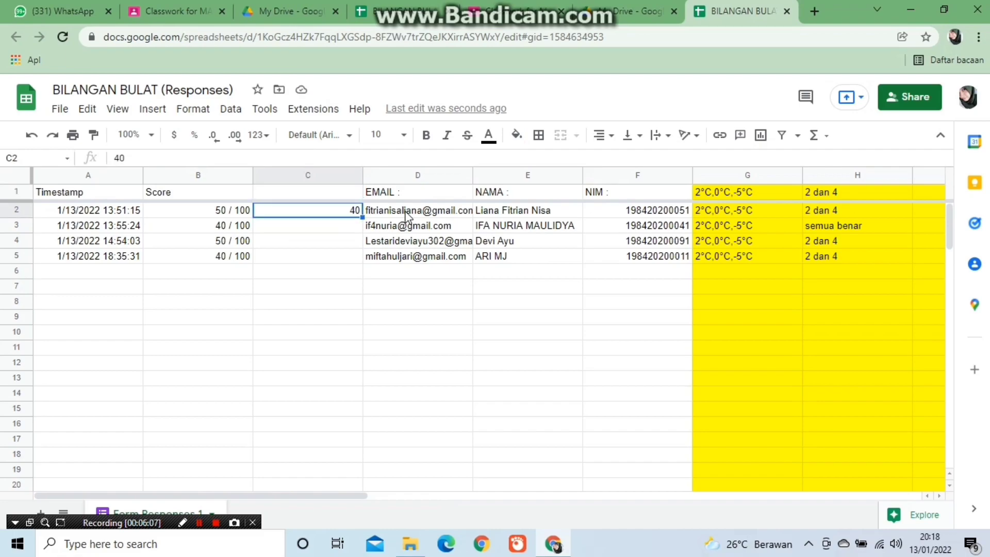
{"action": "key", "text": "Left"}
{"action": "key", "text": "Down"}
{"action": "key", "text": "Down"}
{"action": "key", "text": "Right"}
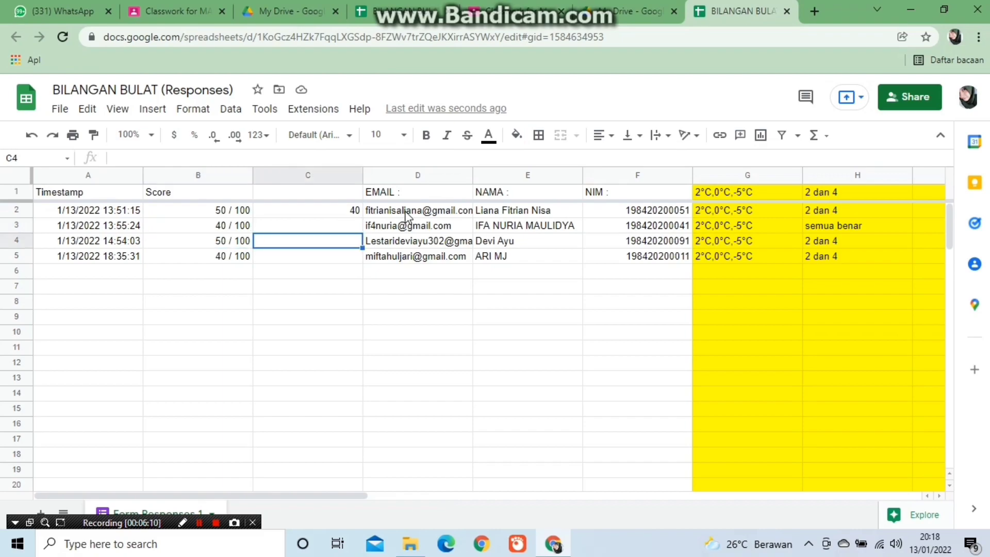
Insert one empty column to the right of the EMAIL column D.
{"action": "left_click", "coordinate": [346, 177]}
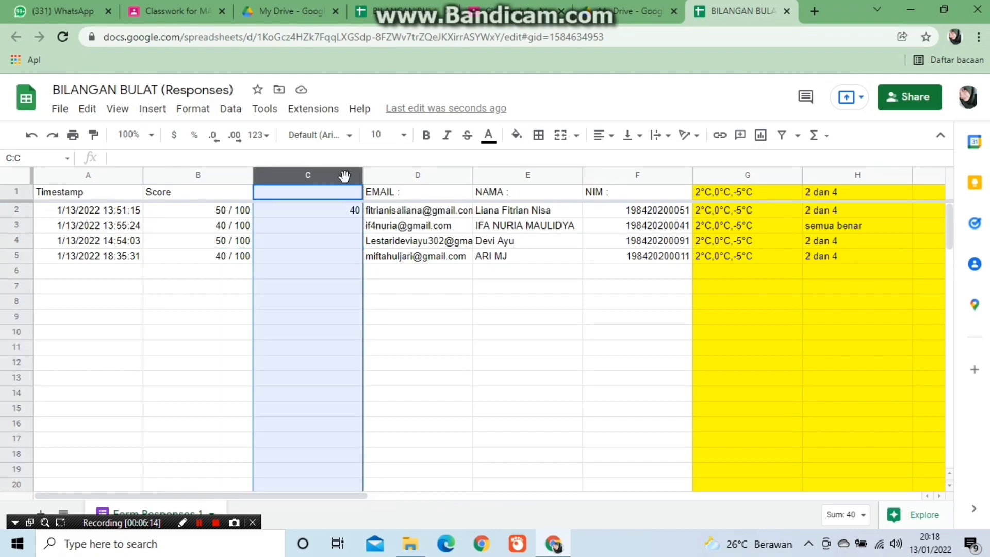
{"action": "left_click", "coordinate": [407, 176]}
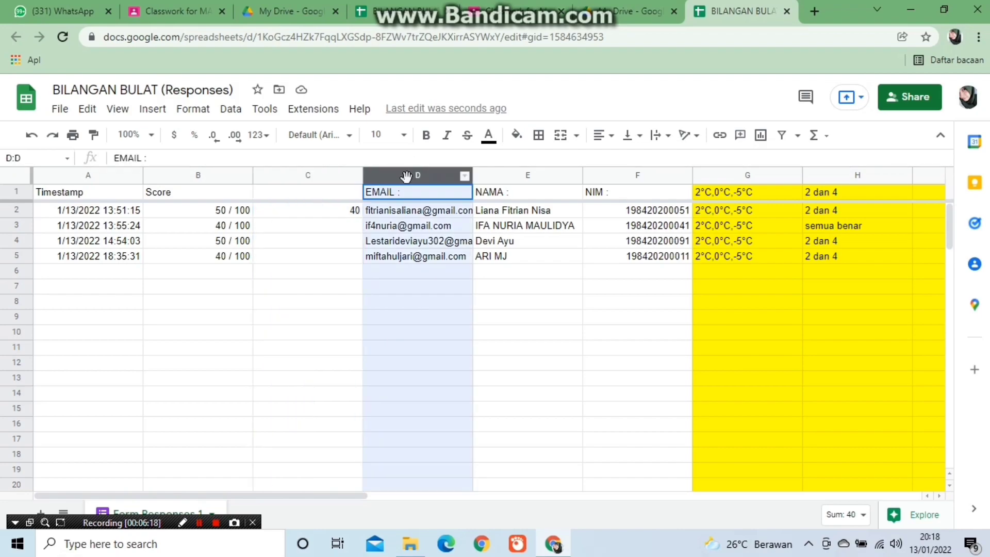
{"action": "right_click", "coordinate": [408, 176]}
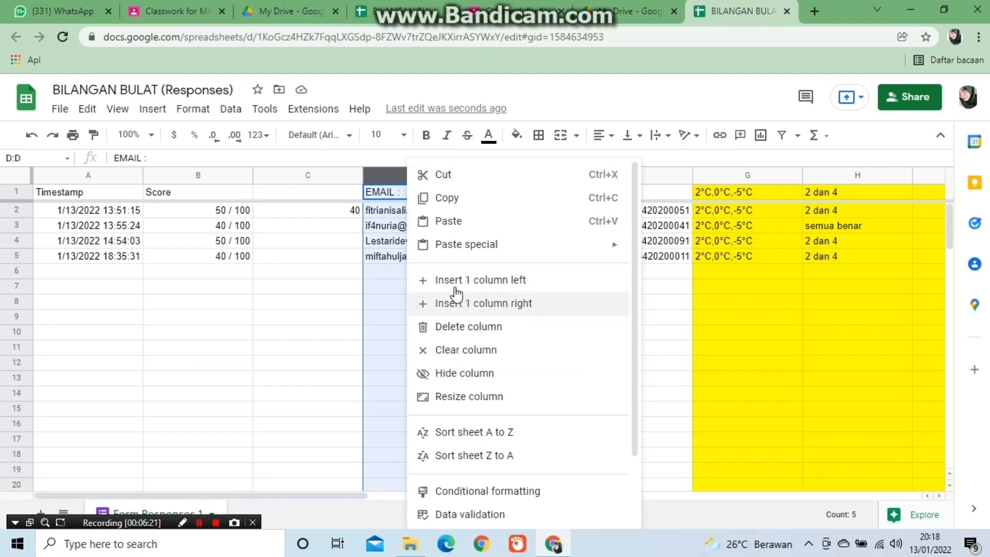
{"action": "left_click", "coordinate": [486, 304]}
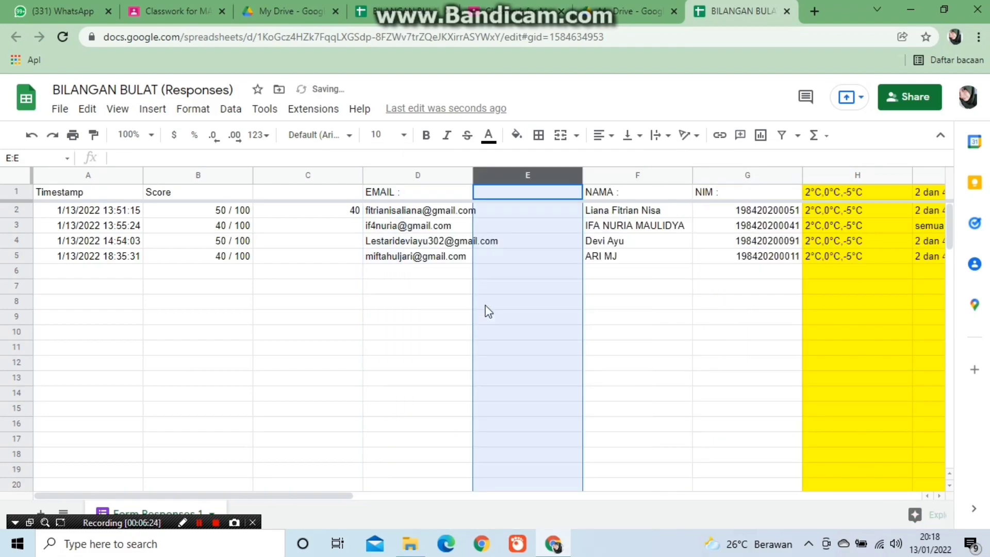
Undo the last column insertion and insert one empty column to the left of the EMAIL column instead.
{"action": "key", "text": "ctrl+z"}
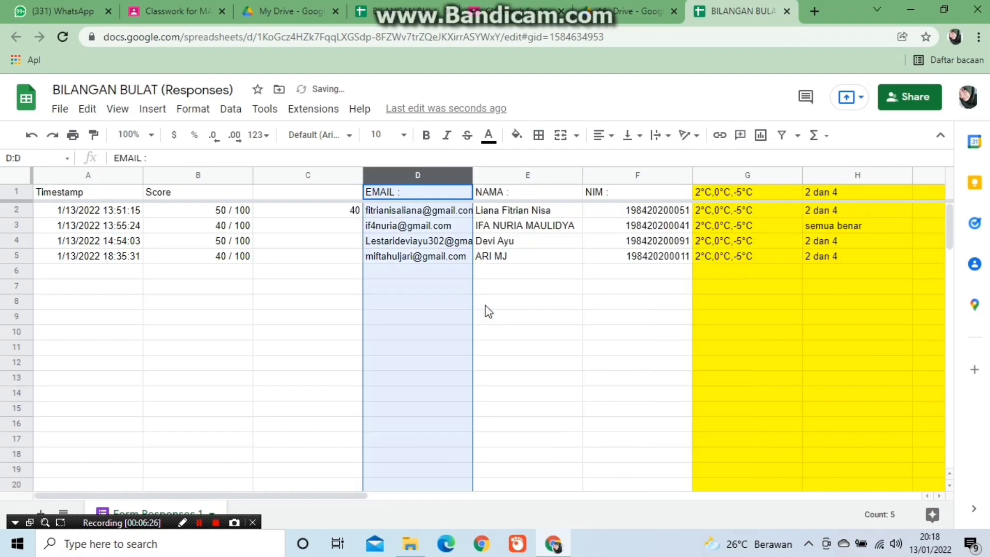
{"action": "right_click", "coordinate": [379, 178]}
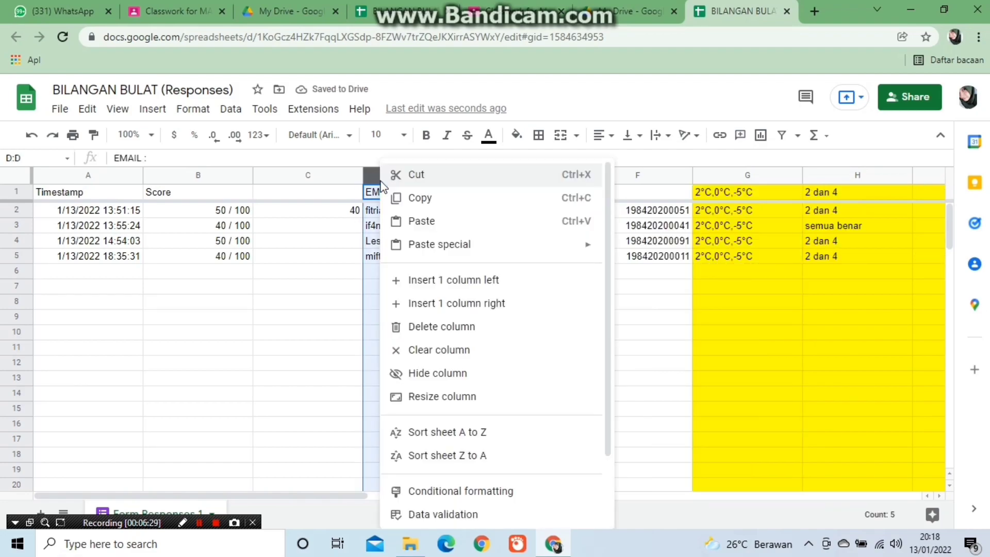
{"action": "left_click", "coordinate": [475, 282]}
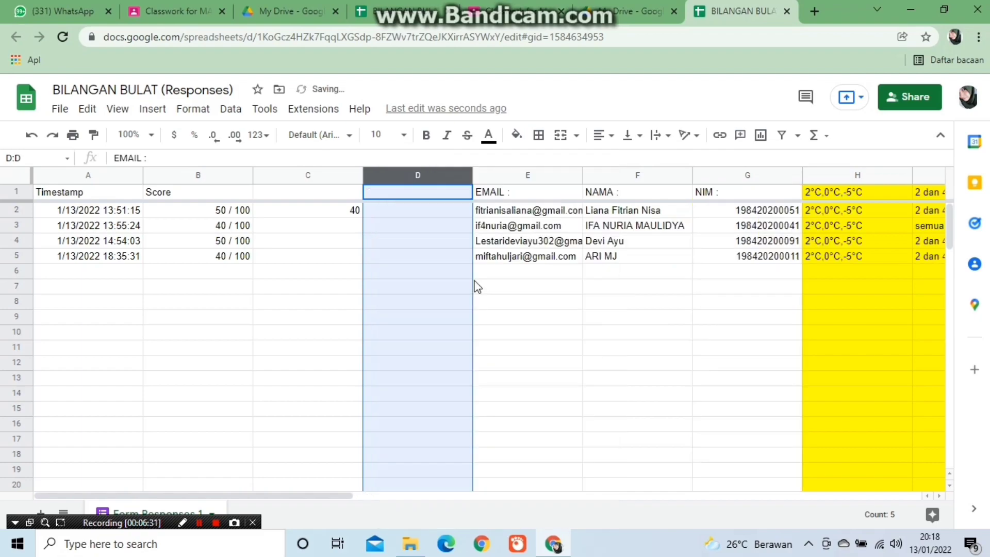
Enter 90 in cell D2 as the first student's total score.
{"action": "left_click", "coordinate": [382, 211]}
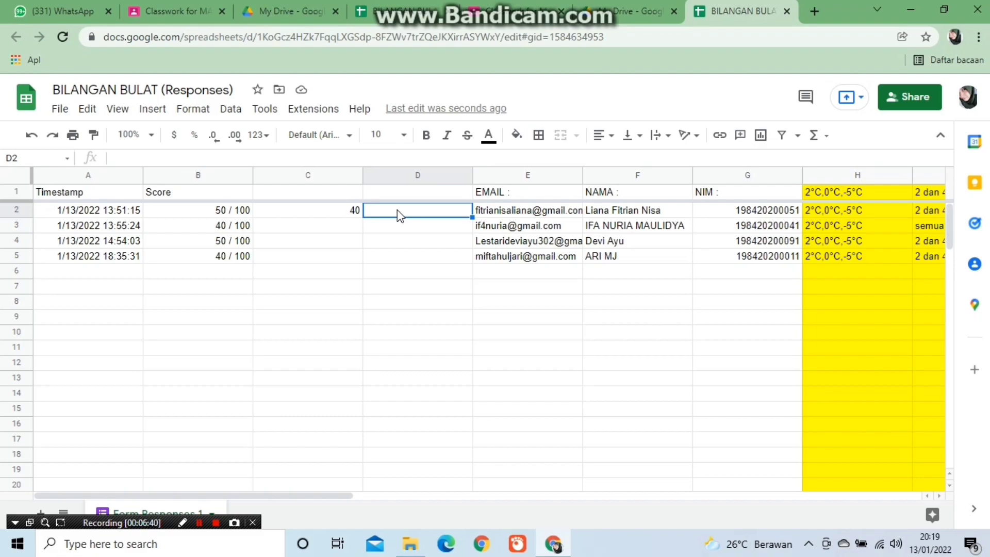
{"action": "type", "text": "90"}
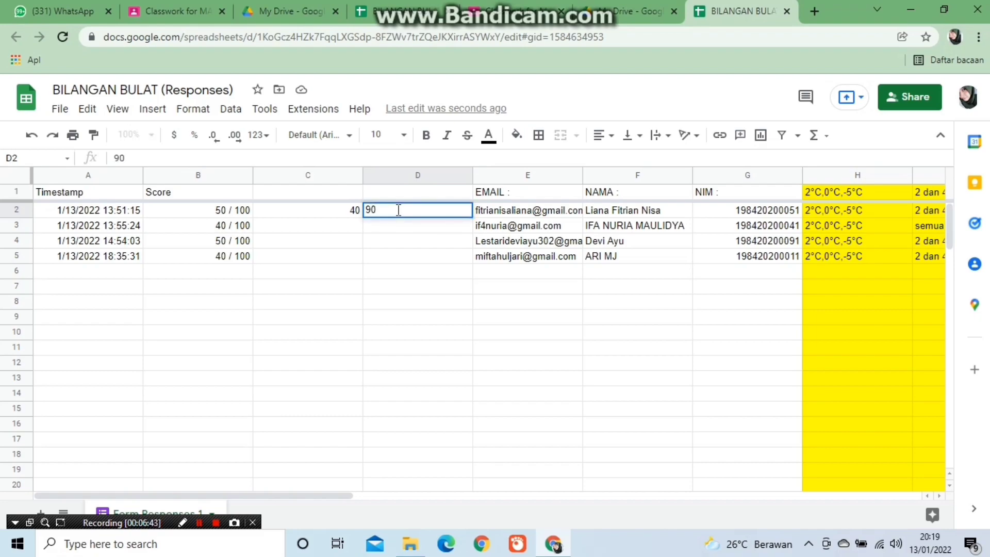
{"action": "key", "text": "Return"}
{"action": "left_click", "coordinate": [397, 214]}
{"action": "key", "text": "Left"}
{"action": "key", "text": "Right"}
Review the second student's row 3 from the automatic score in column B through the name to the first yellow answer in column H.
{"action": "key", "text": "Down"}
{"action": "key", "text": "Left"}
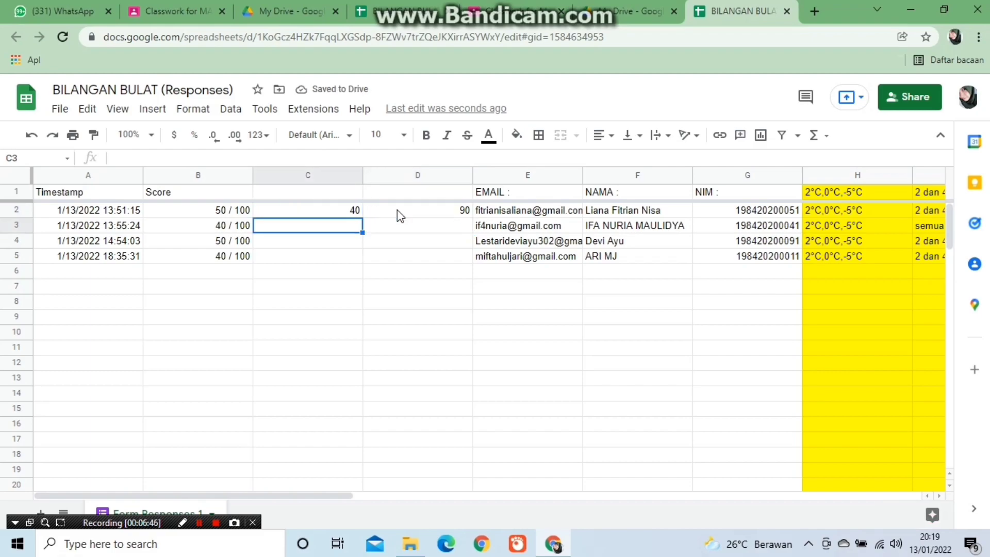
{"action": "key", "text": "Left"}
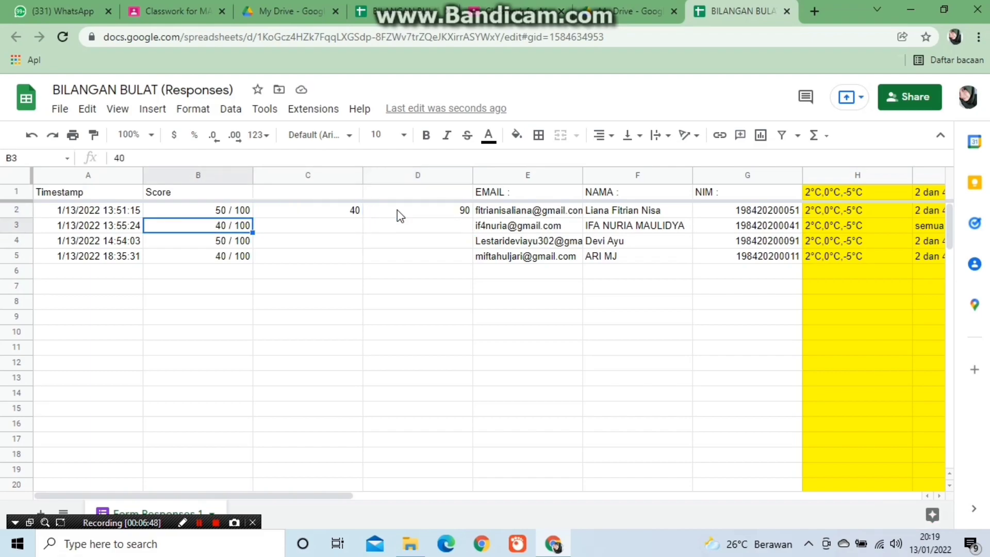
{"action": "key", "text": "Right"}
{"action": "key", "text": "Right"}
{"action": "key", "text": "Right"}
{"action": "key", "text": "Right"}
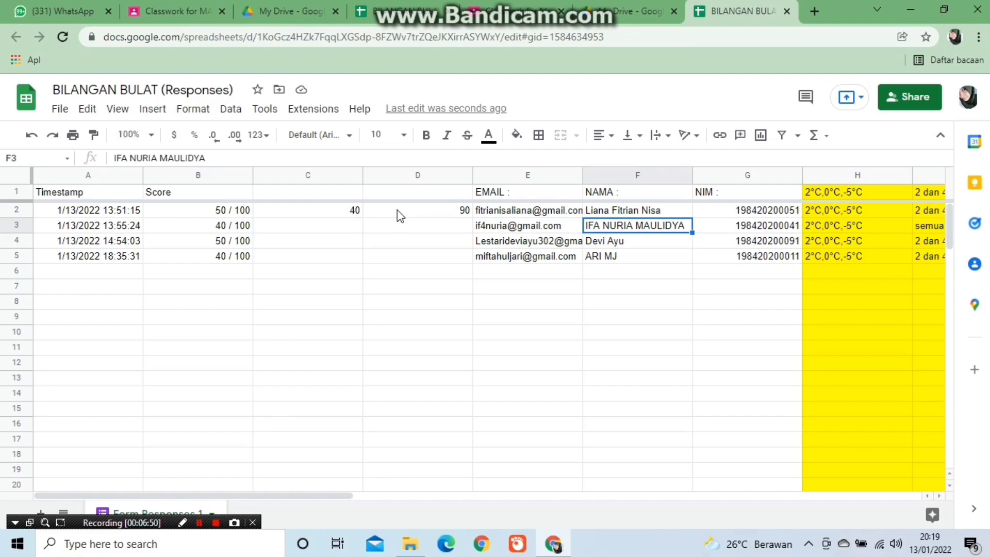
{"action": "key", "text": "Right"}
{"action": "key", "text": "Right"}
{"action": "key", "text": "Left"}
{"action": "key", "text": "Left"}
{"action": "key", "text": "Right"}
{"action": "key", "text": "Right"}
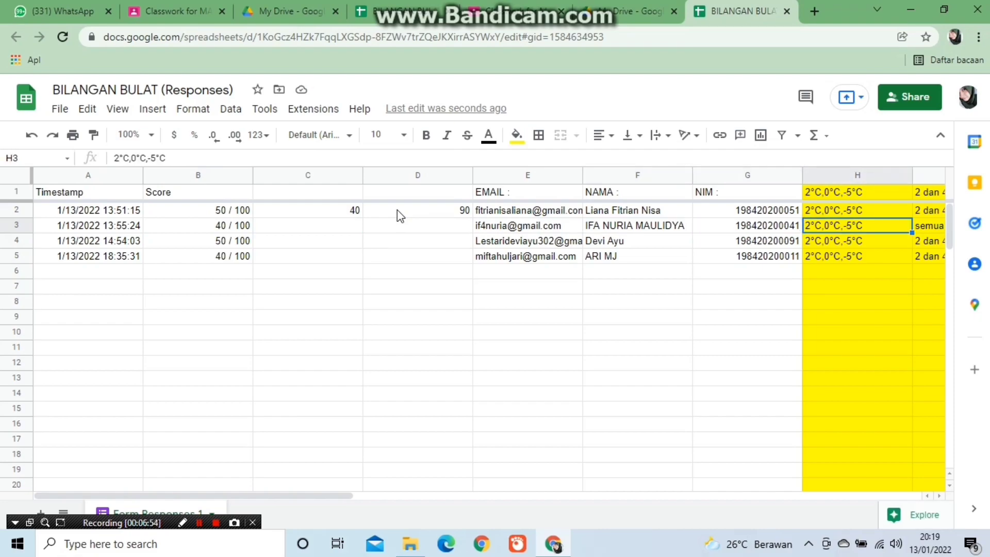
Check the second student's yellow answers in columns H to L of row 3 against the row 1 key.
{"action": "key", "text": "Right"}
{"action": "key", "text": "Left"}
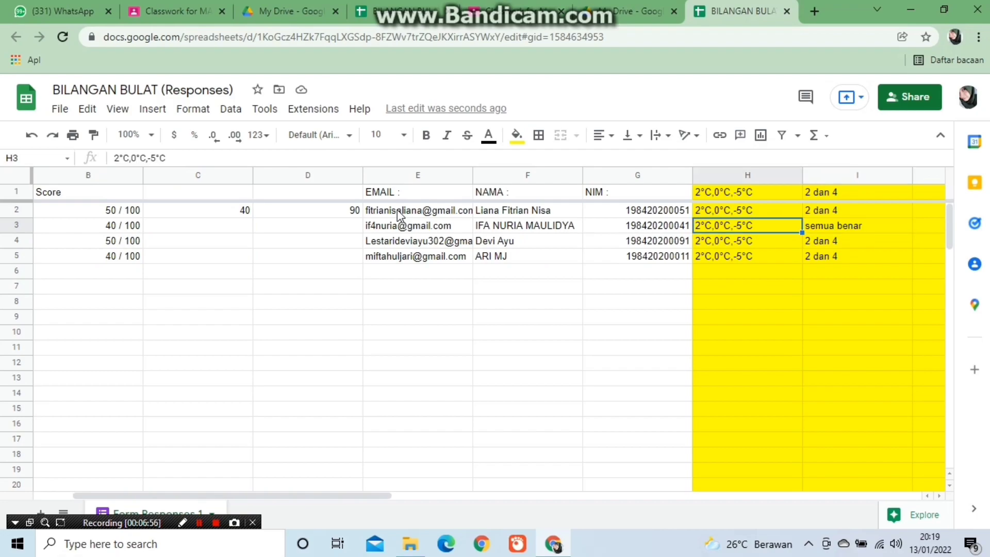
{"action": "key", "text": "Right"}
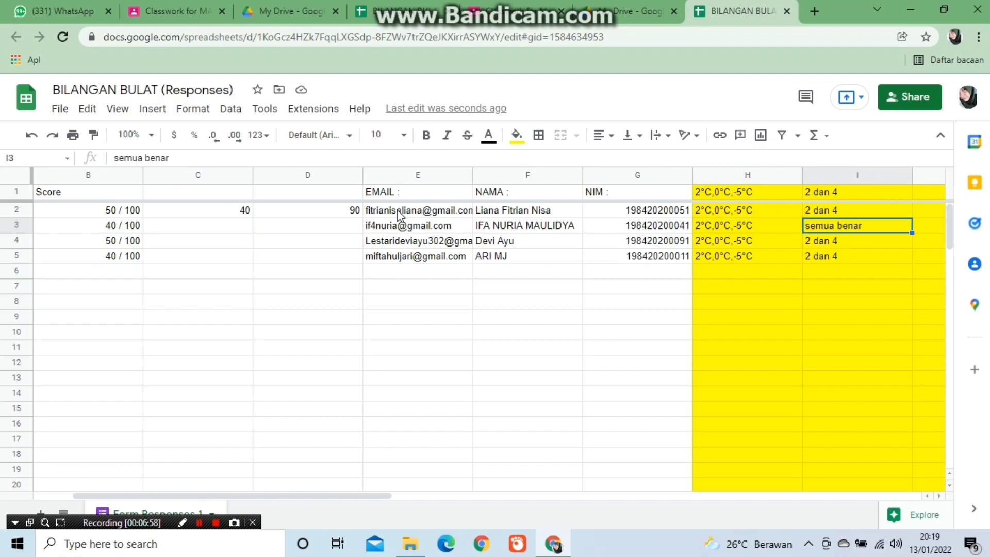
{"action": "scroll", "coordinate": [398, 215], "scroll_direction": "right", "scroll_amount": 1}
{"action": "key", "text": "Left"}
{"action": "key", "text": "Right"}
{"action": "key", "text": "Right"}
{"action": "key", "text": "Left"}
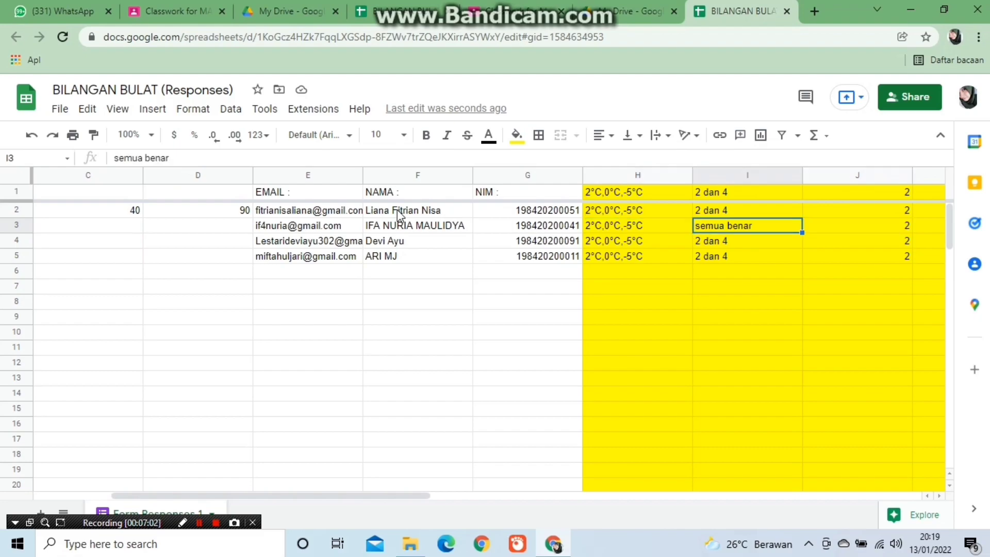
{"action": "key", "text": "Up"}
{"action": "key", "text": "Up"}
{"action": "key", "text": "Down"}
{"action": "key", "text": "Down"}
{"action": "key", "text": "Right"}
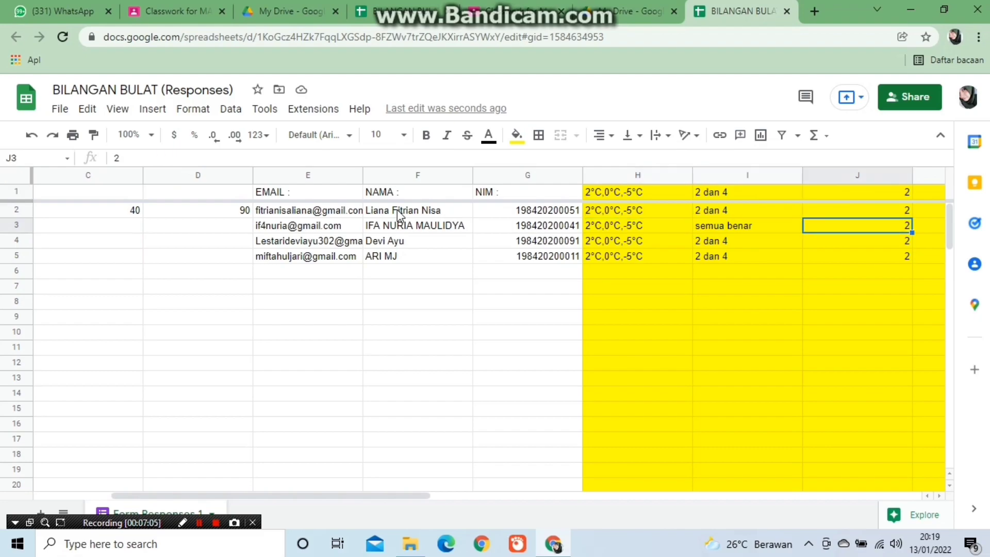
{"action": "key", "text": "Right"}
{"action": "key", "text": "Left"}
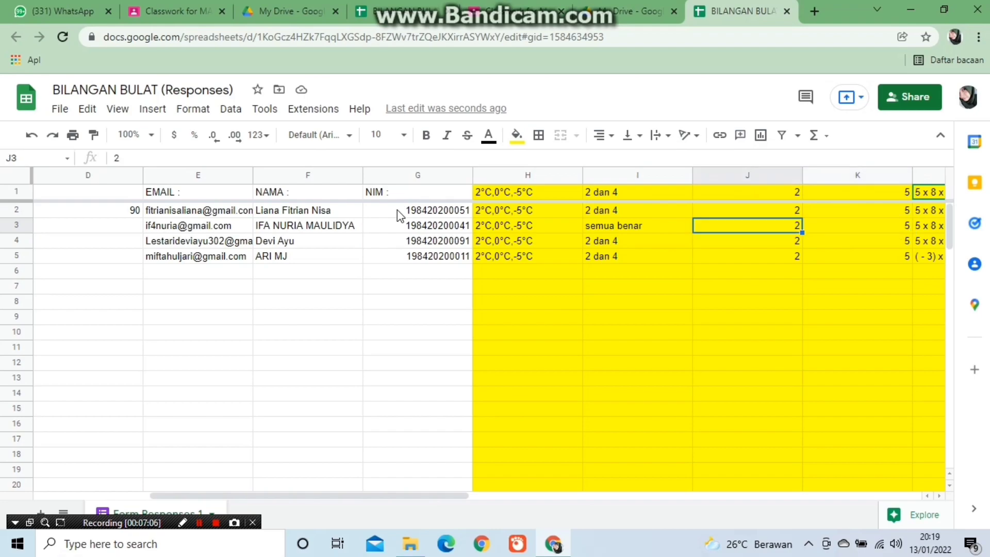
{"action": "key", "text": "Right"}
{"action": "key", "text": "Right"}
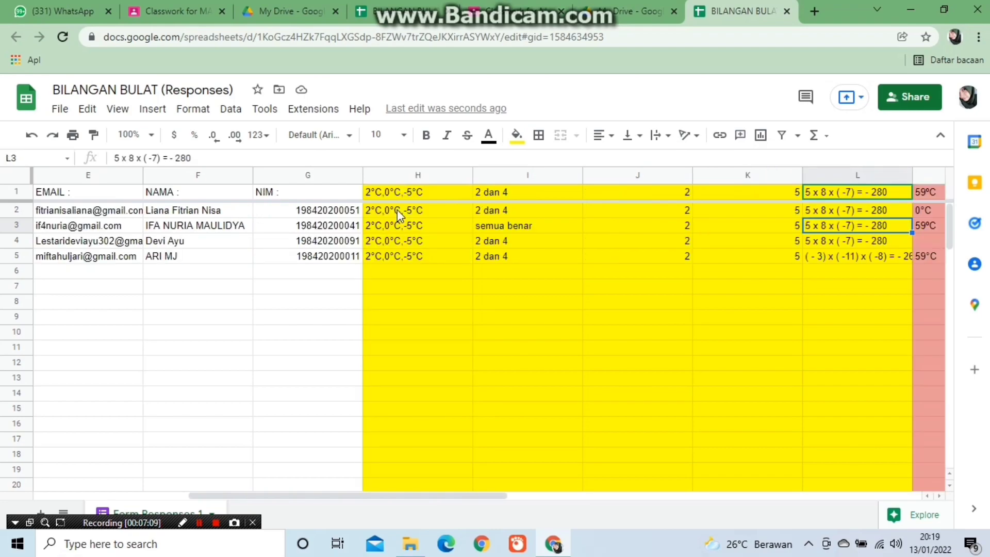
Check the second student's red answers in columns M to Q of row 3 against the row 1 key.
{"action": "key", "text": "Right"}
{"action": "key", "text": "Right"}
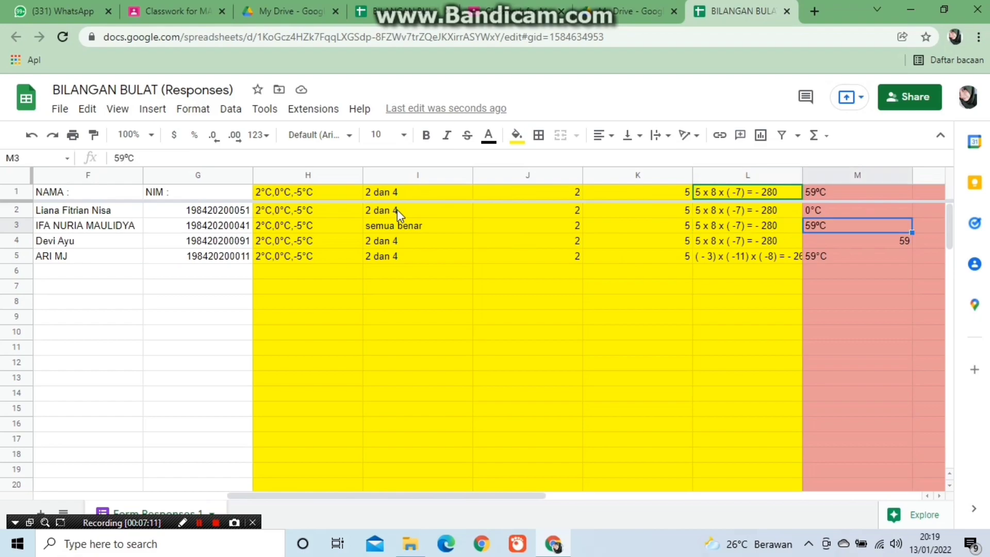
{"action": "key", "text": "Right"}
{"action": "key", "text": "Left"}
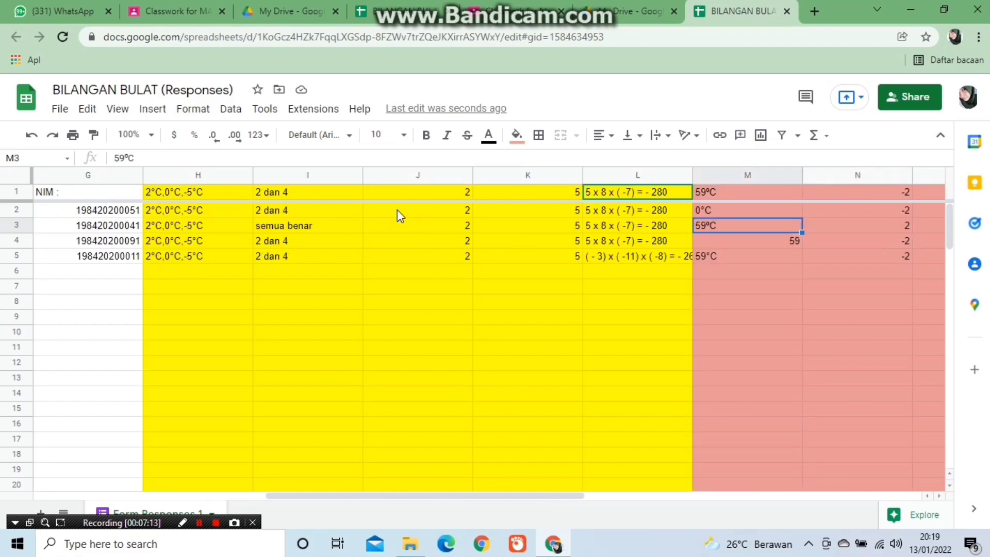
{"action": "key", "text": "Right"}
{"action": "key", "text": "Right"}
{"action": "key", "text": "Left"}
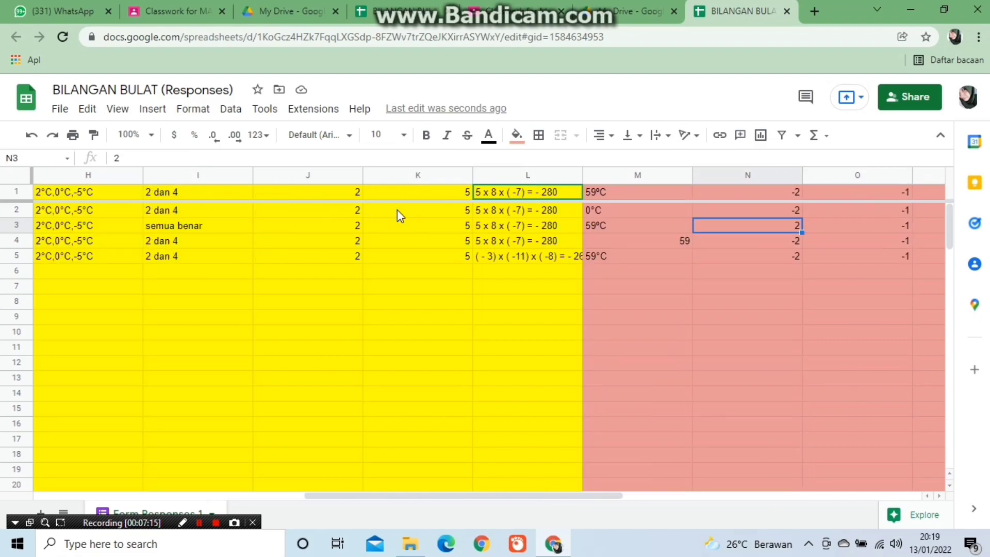
{"action": "key", "text": "Right"}
{"action": "key", "text": "Left"}
{"action": "key", "text": "Right"}
{"action": "key", "text": "Right"}
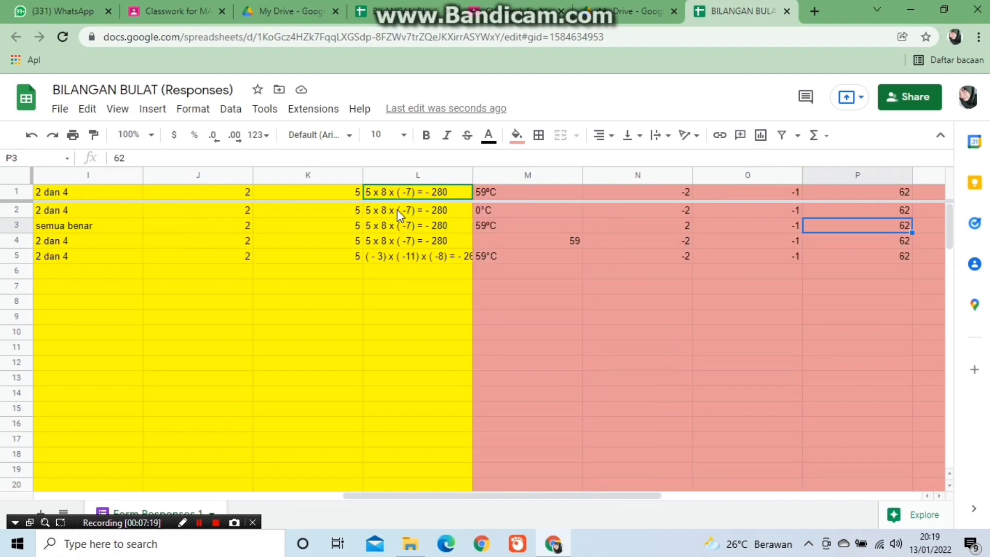
{"action": "key", "text": "Right"}
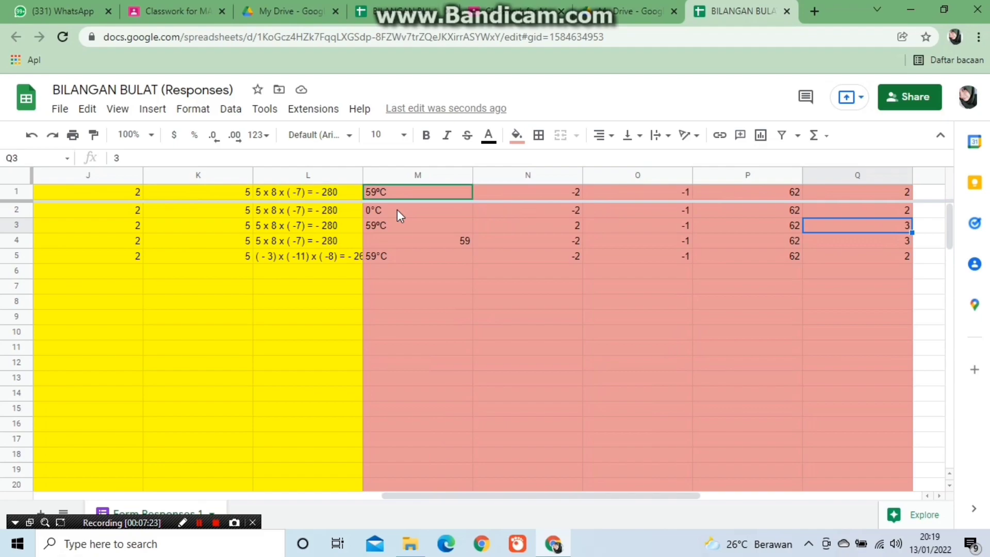
{"action": "scroll", "coordinate": [397, 210], "scroll_direction": "right", "scroll_amount": 1}
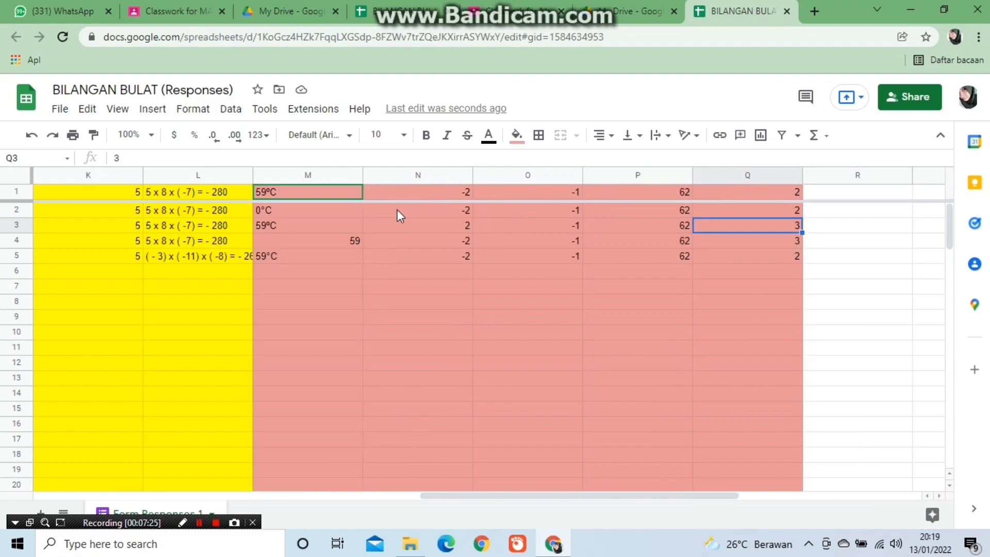
{"action": "key", "text": "Left"}
{"action": "key", "text": "Left"}
{"action": "key", "text": "Left"}
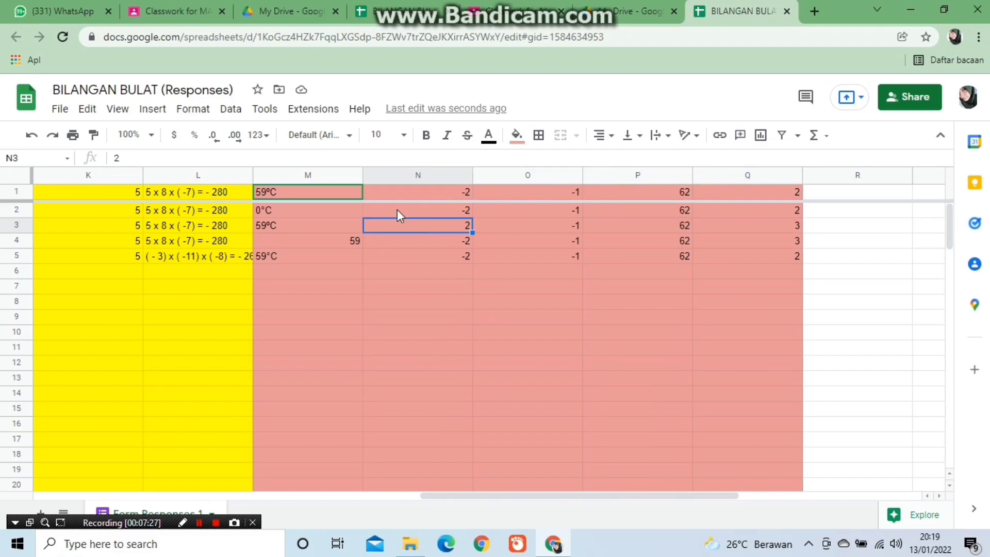
{"action": "key", "text": "Right"}
Enter 30 in cell C3 as the second student's manually graded score.
{"action": "key", "text": "Left"}
{"action": "key", "text": "Left"}
{"action": "key", "text": "Left"}
{"action": "key", "text": "Left"}
{"action": "key", "text": "Left"}
{"action": "key", "text": "Left"}
{"action": "key", "text": "Left"}
{"action": "key", "text": "Left"}
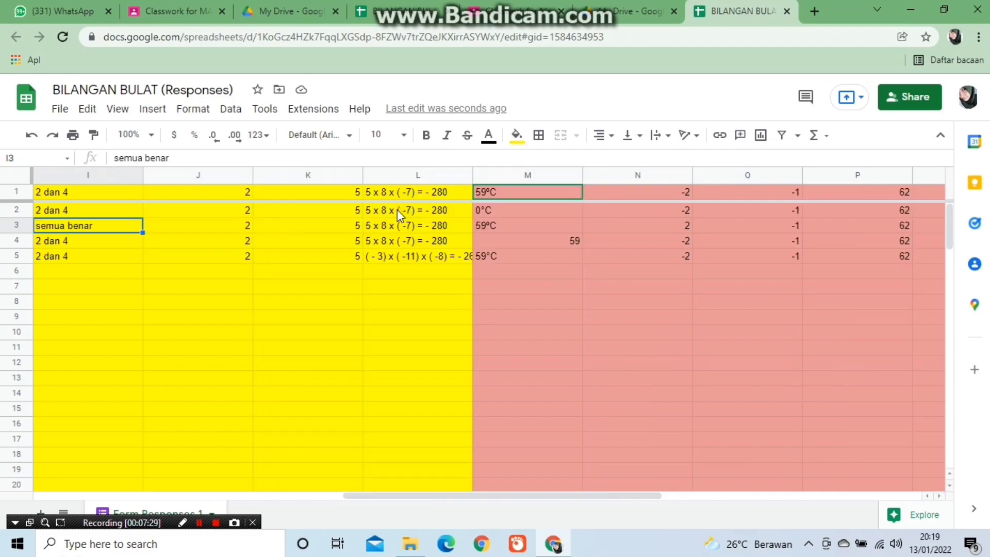
{"action": "key", "text": "Left"}
{"action": "key", "text": "Left"}
{"action": "key", "text": "Left"}
{"action": "key", "text": "Left"}
{"action": "key", "text": "Left"}
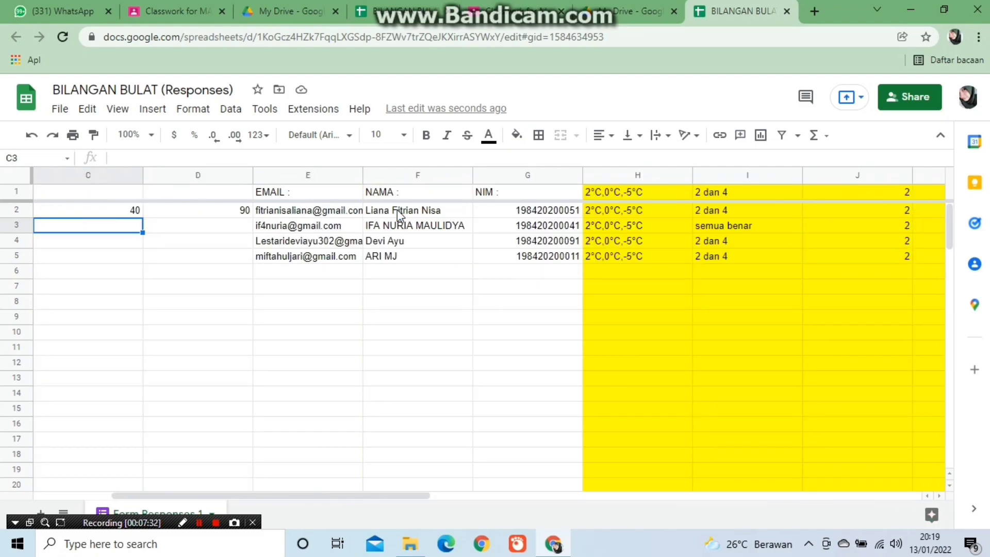
{"action": "key", "text": "Right"}
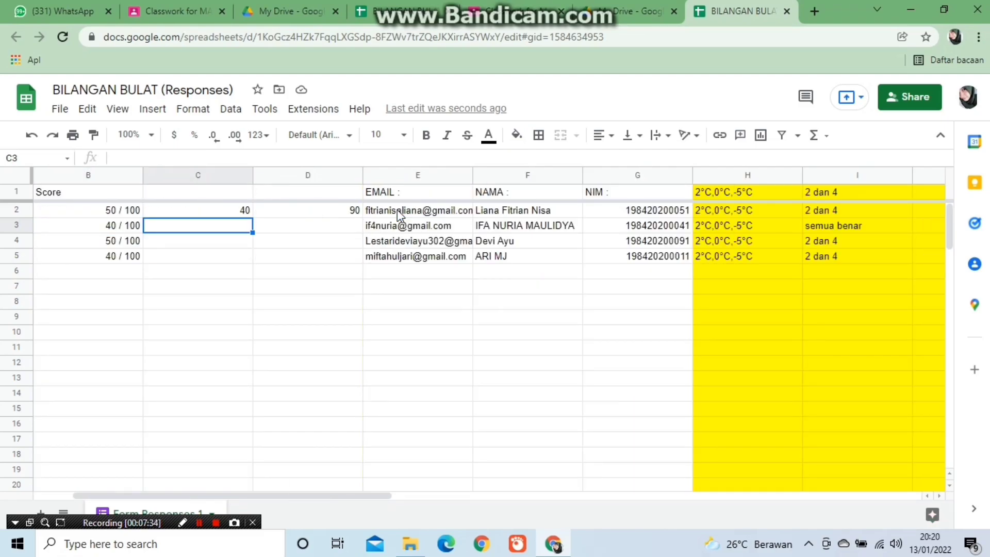
{"action": "type", "text": "30"}
{"action": "key", "text": "Return"}
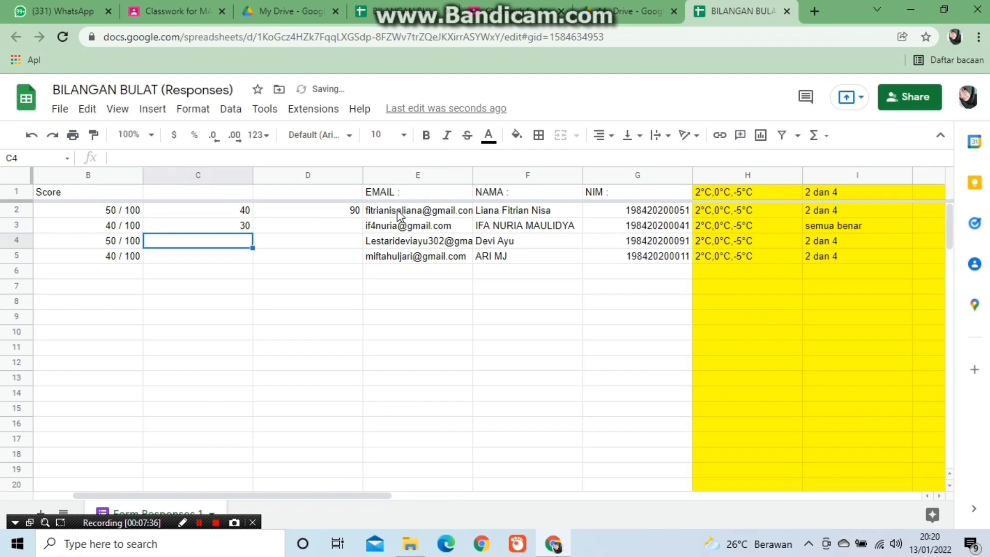
Review the second student's scores in B3 and C3 and enter 70 as the total in cell D3.
{"action": "key", "text": "Right"}
{"action": "key", "text": "Up"}
{"action": "key", "text": "Left"}
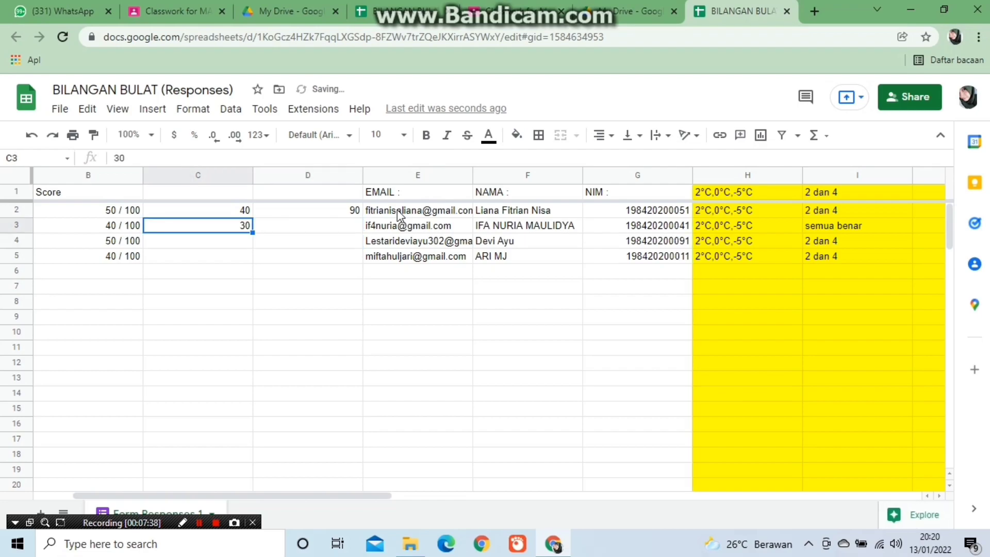
{"action": "key", "text": "Left"}
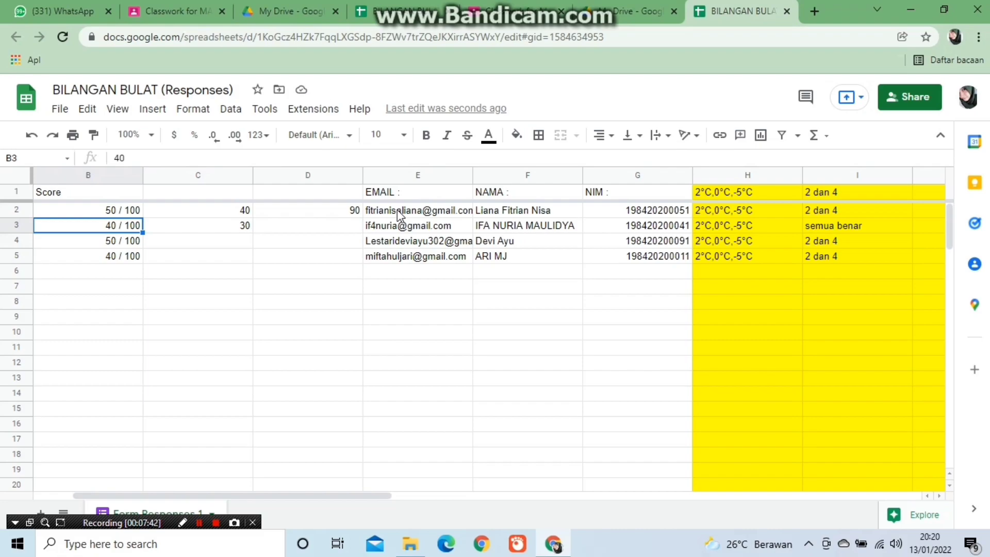
{"action": "key", "text": "Right"}
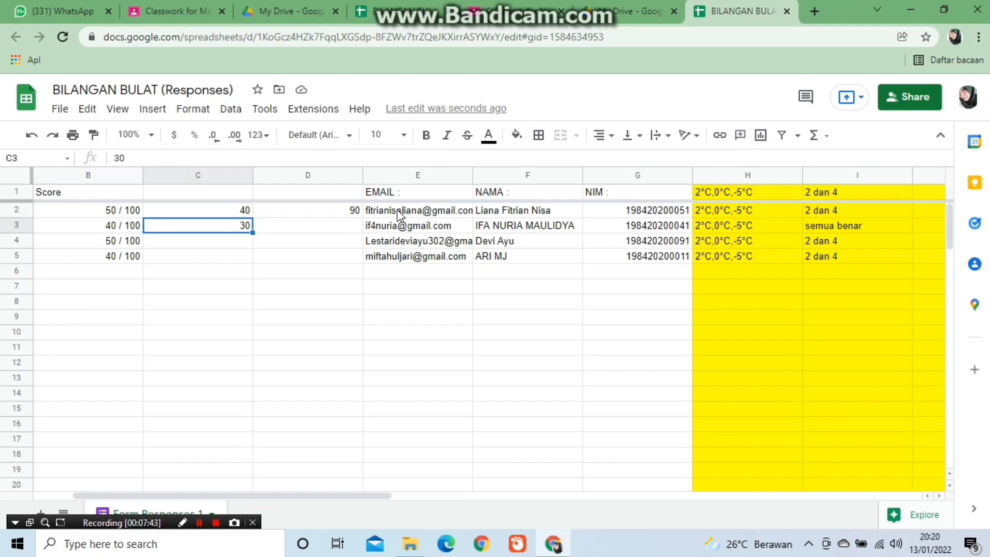
{"action": "key", "text": "Right"}
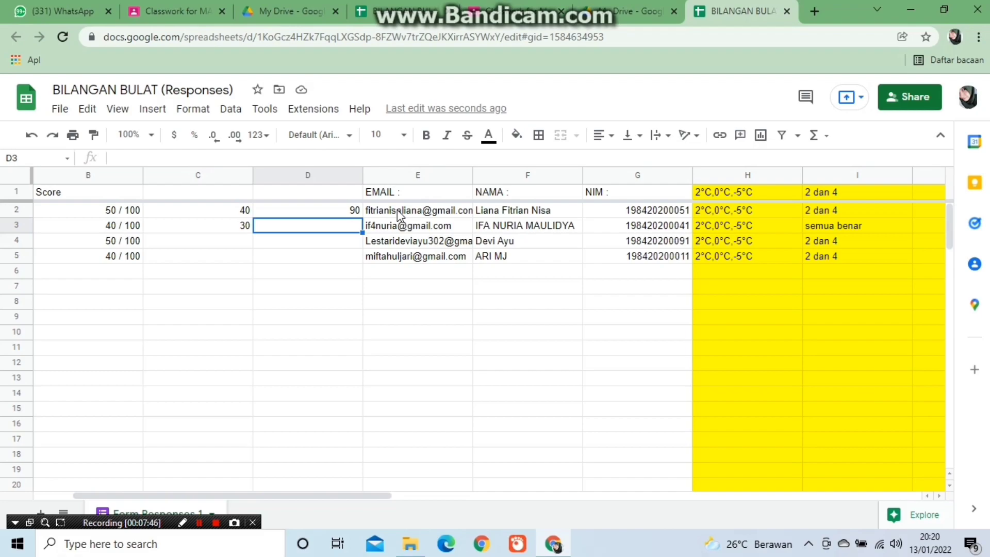
{"action": "type", "text": "70"}
{"action": "key", "text": "Return"}
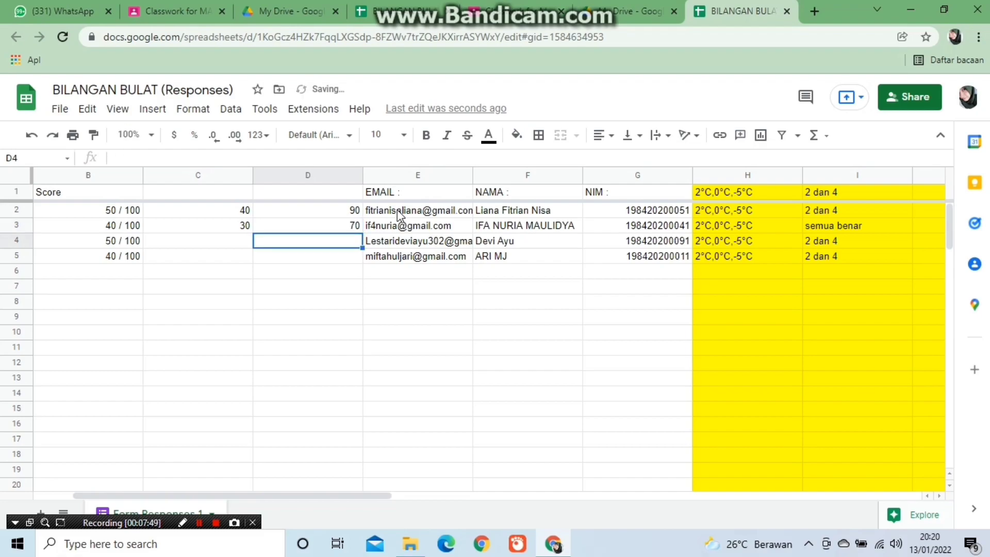
Check the third student's yellow answers in columns H to L of row 4 against the row 1 key.
{"action": "key", "text": "Left"}
{"action": "key", "text": "Right"}
{"action": "key", "text": "Right"}
{"action": "key", "text": "Right"}
{"action": "key", "text": "Right"}
{"action": "key", "text": "Right"}
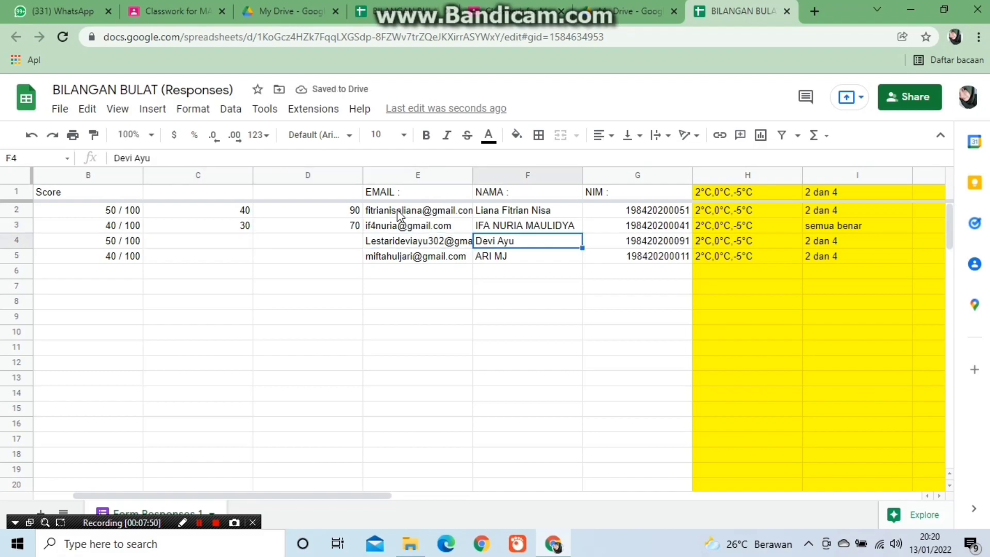
{"action": "key", "text": "Right"}
{"action": "key", "text": "Left"}
{"action": "key", "text": "Right"}
{"action": "key", "text": "Right"}
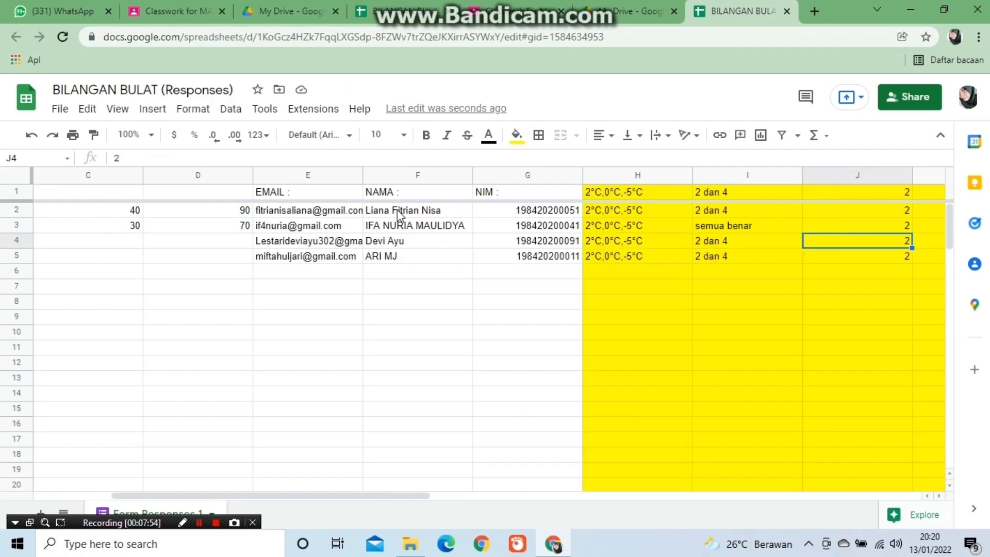
{"action": "key", "text": "Right"}
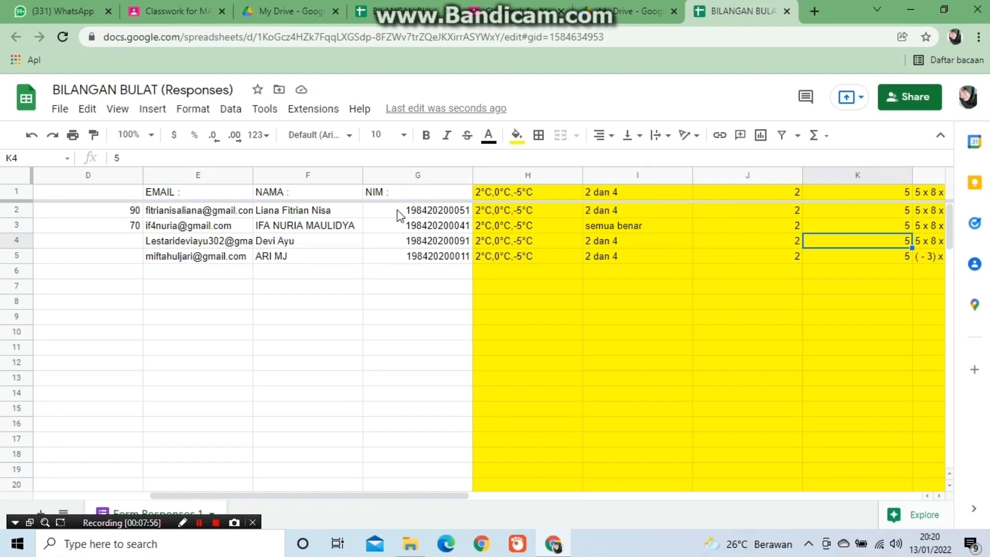
{"action": "key", "text": "Right"}
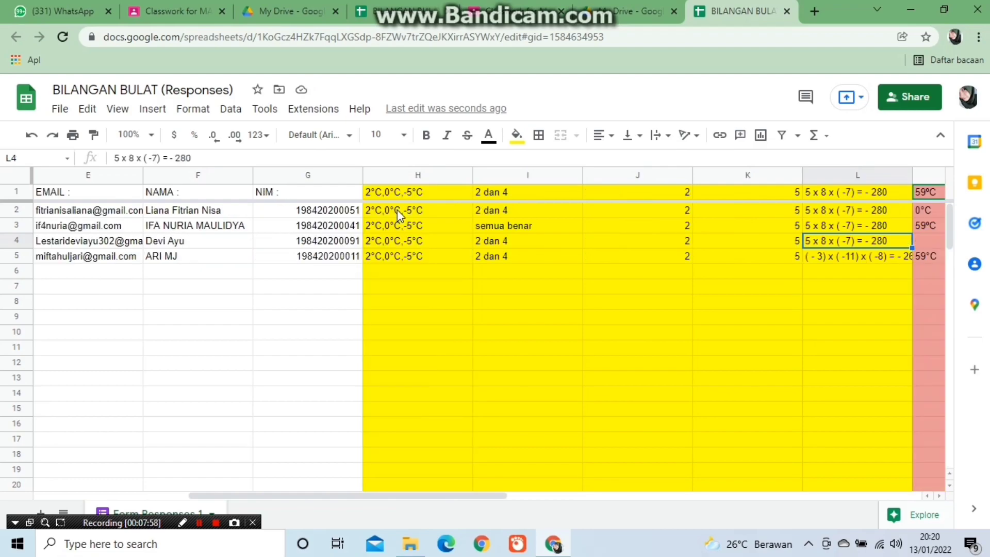
Check the third student's red answers in columns M to Q of row 4 against the row 1 key.
{"action": "key", "text": "Right"}
{"action": "type", "text": "59"}
{"action": "key", "text": "Left"}
{"action": "key", "text": "Right"}
{"action": "key", "text": "Right"}
{"action": "key", "text": "Left"}
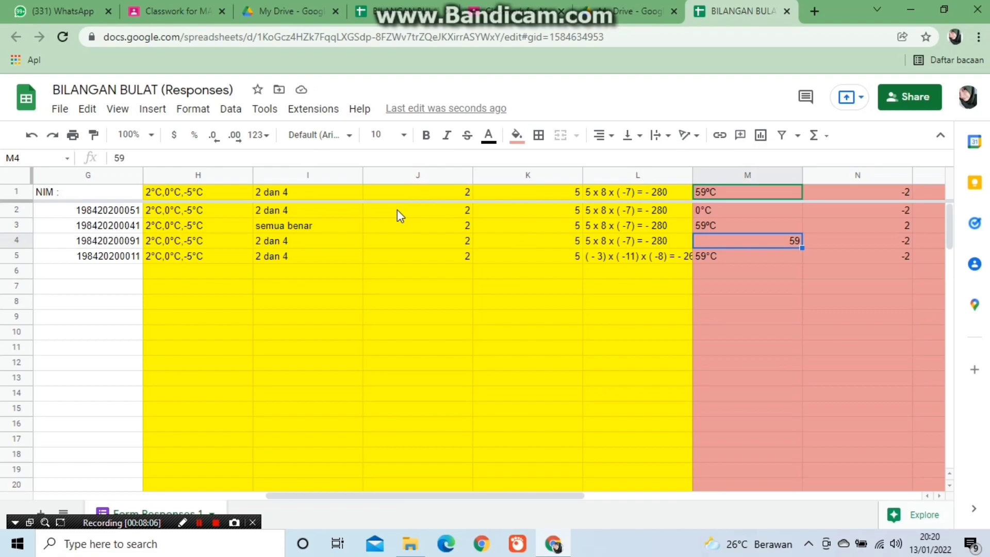
{"action": "key", "text": "Right"}
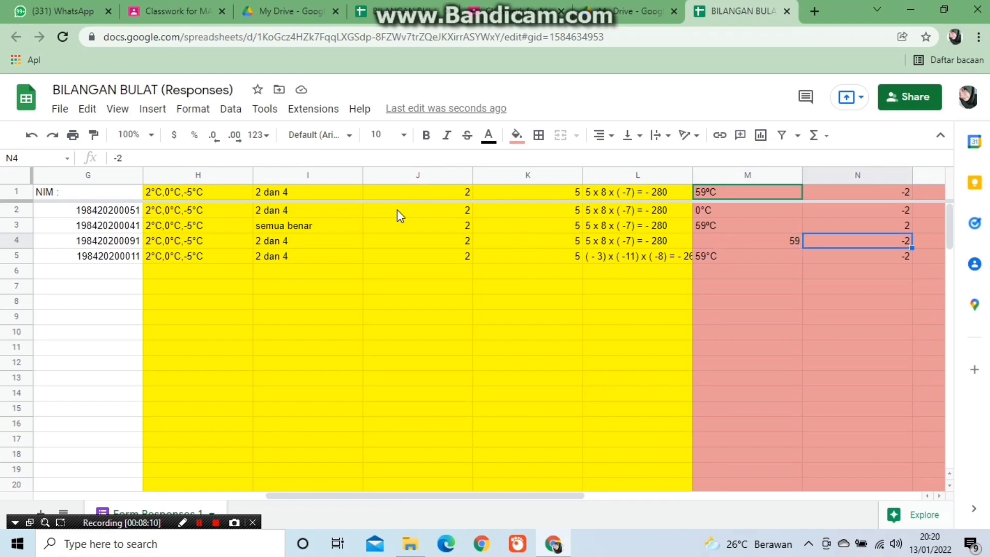
{"action": "scroll", "coordinate": [397, 209], "scroll_direction": "right", "scroll_amount": 1}
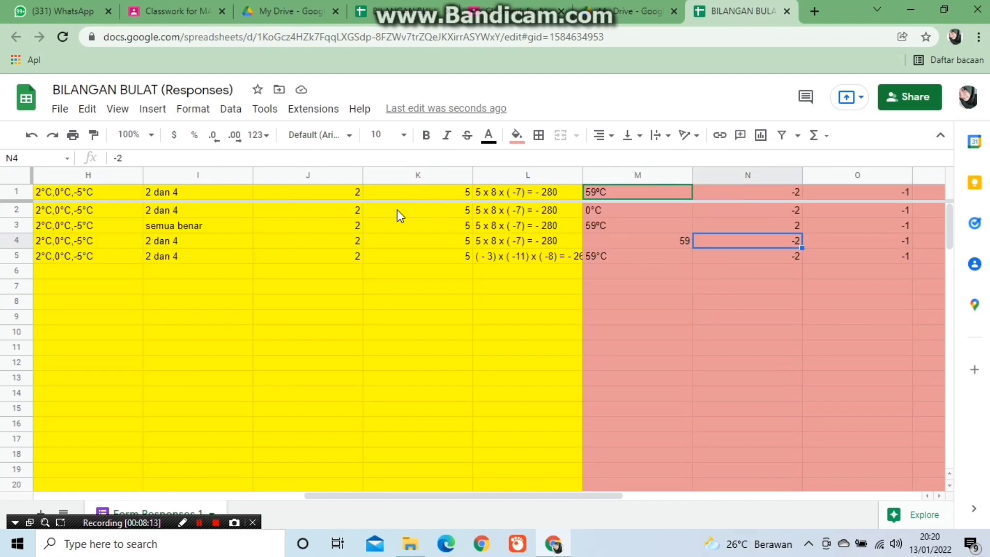
{"action": "key", "text": "Right"}
{"action": "key", "text": "Right"}
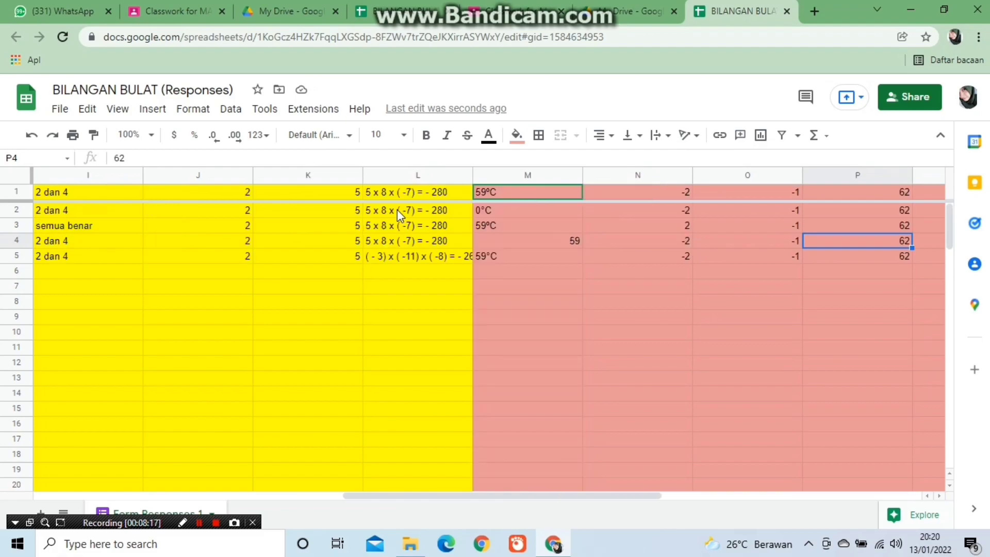
{"action": "key", "text": "Right"}
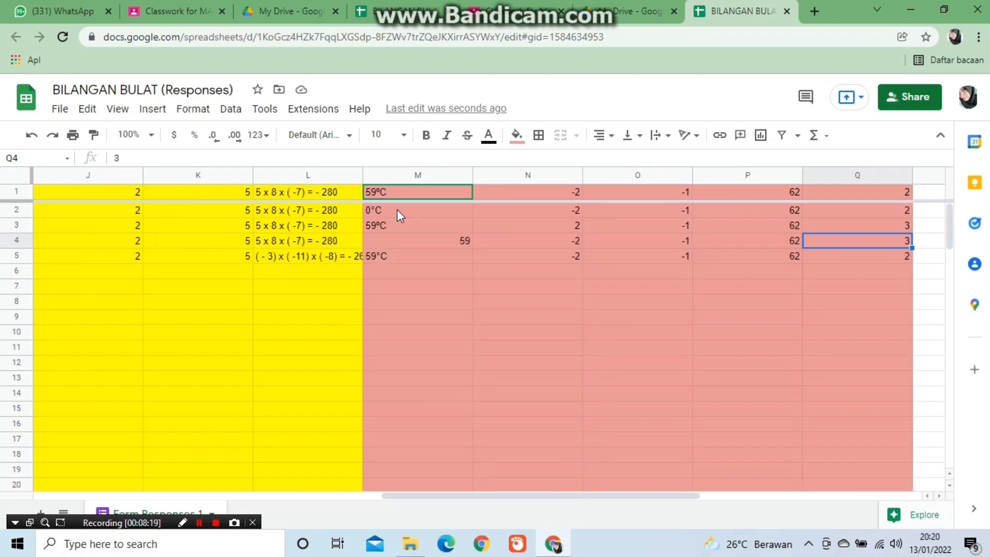
{"action": "key", "text": "Right"}
Enter 40 in cell C4 as the third student's manually graded score.
{"action": "key", "text": "Left"}
{"action": "key", "text": "Left"}
{"action": "key", "text": "Left"}
{"action": "key", "text": "Left"}
{"action": "key", "text": "Left"}
{"action": "key", "text": "Left"}
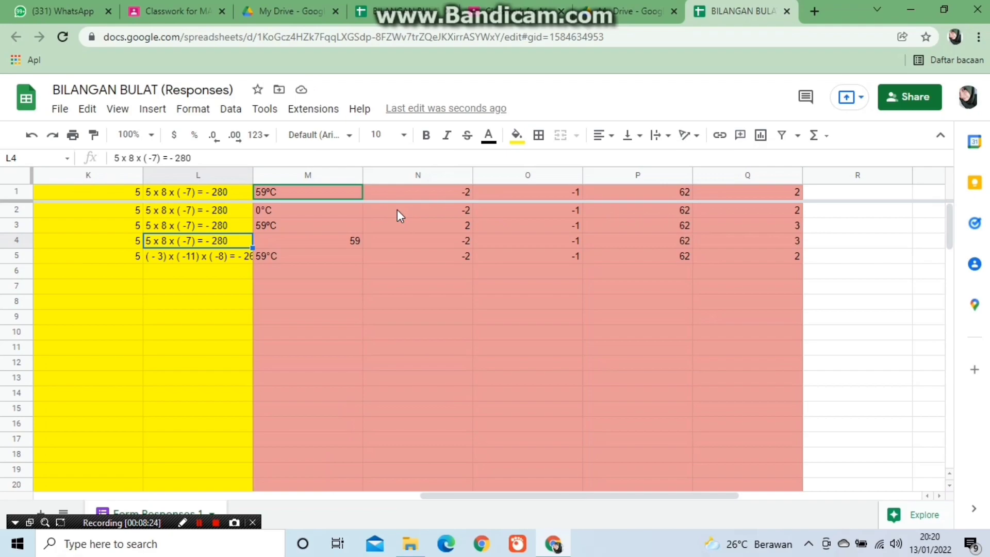
{"action": "key", "text": "Left"}
{"action": "key", "text": "Left"}
{"action": "key", "text": "Left"}
{"action": "key", "text": "Left"}
{"action": "key", "text": "Left"}
{"action": "key", "text": "Left"}
{"action": "key", "text": "Left"}
{"action": "key", "text": "Left"}
{"action": "key", "text": "Left"}
{"action": "key", "text": "Left"}
{"action": "key", "text": "Right"}
{"action": "key", "text": "Right"}
{"action": "key", "text": "Left"}
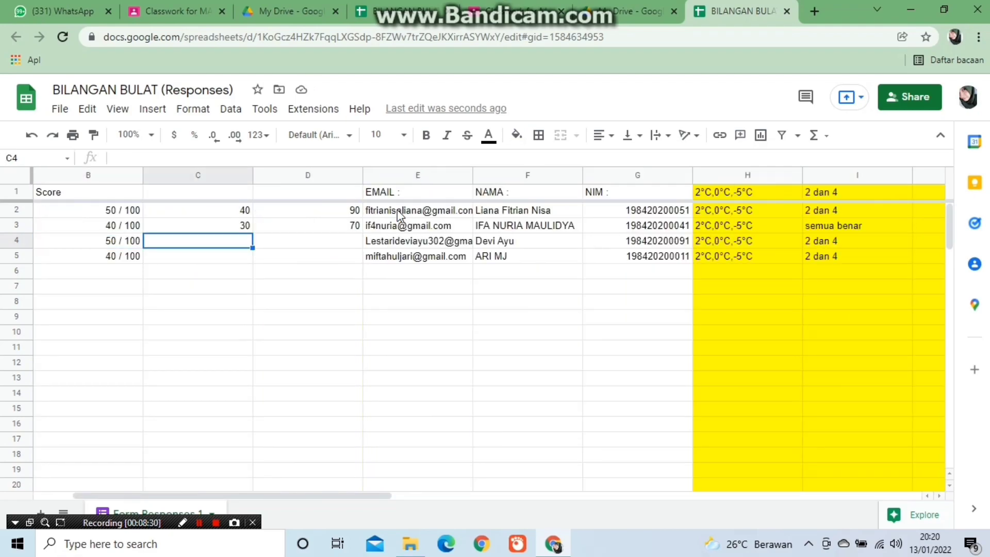
{"action": "key", "text": "Right"}
{"action": "key", "text": "Left"}
{"action": "type", "text": "40"}
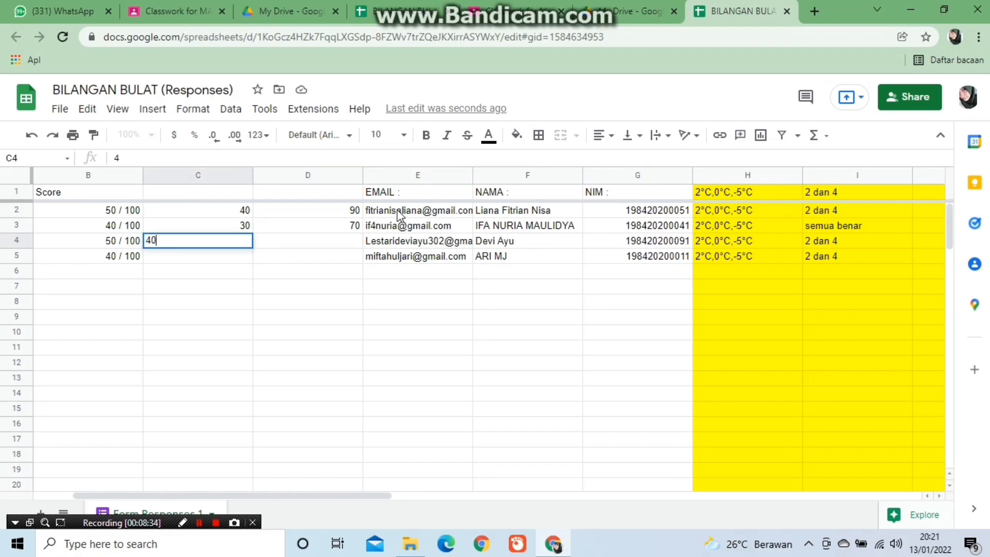
{"action": "key", "text": "Return"}
Enter 90 in cell D4 as the third student's total score.
{"action": "key", "text": "Right"}
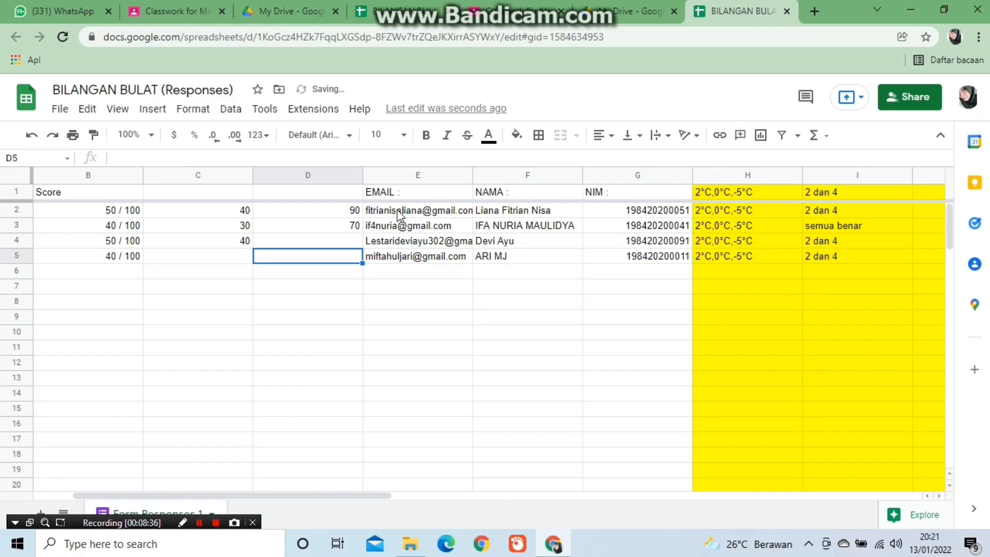
{"action": "key", "text": "Down"}
{"action": "key", "text": "Up"}
{"action": "key", "text": "Up"}
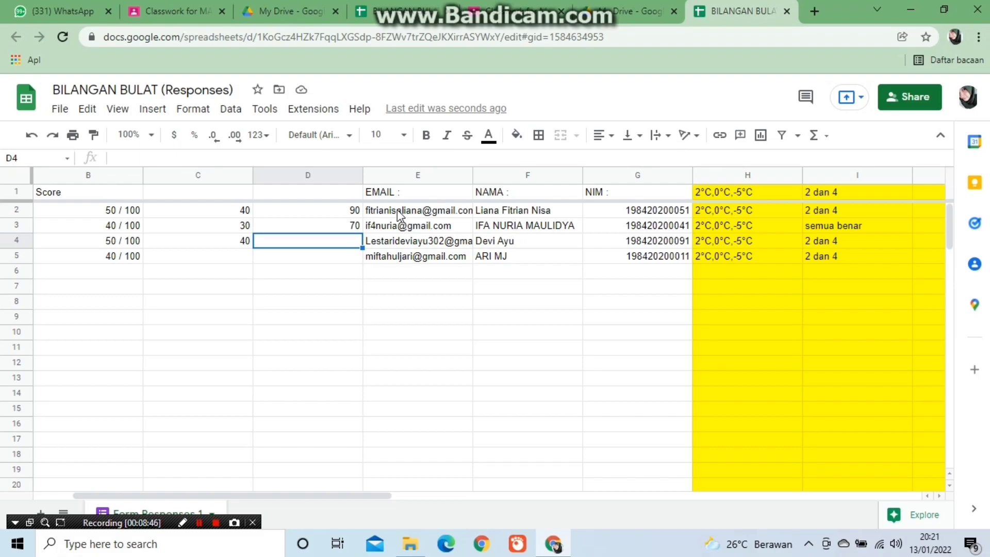
{"action": "type", "text": "90"}
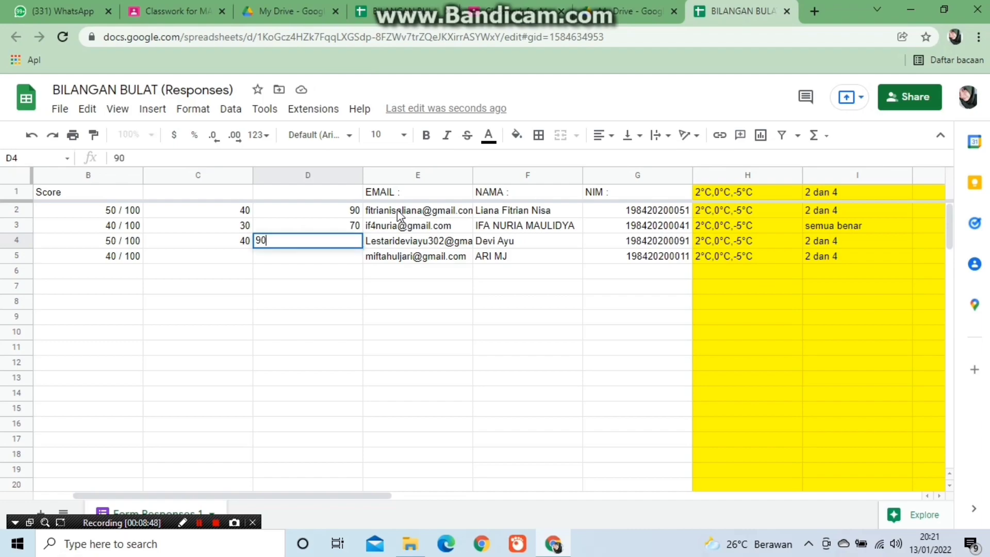
{"action": "key", "text": "Return"}
Review the fourth student's automatic score in B5 and check the yellow answers in columns H to L of row 5 against the row 1 key.
{"action": "key", "text": "Down"}
{"action": "key", "text": "Up"}
{"action": "key", "text": "Left"}
{"action": "key", "text": "Left"}
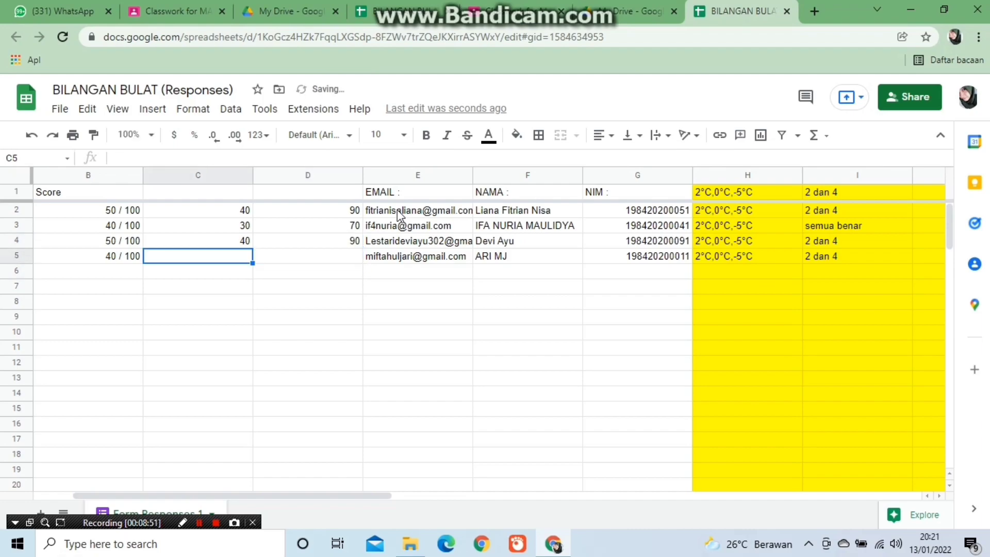
{"action": "key", "text": "Right"}
{"action": "key", "text": "Left"}
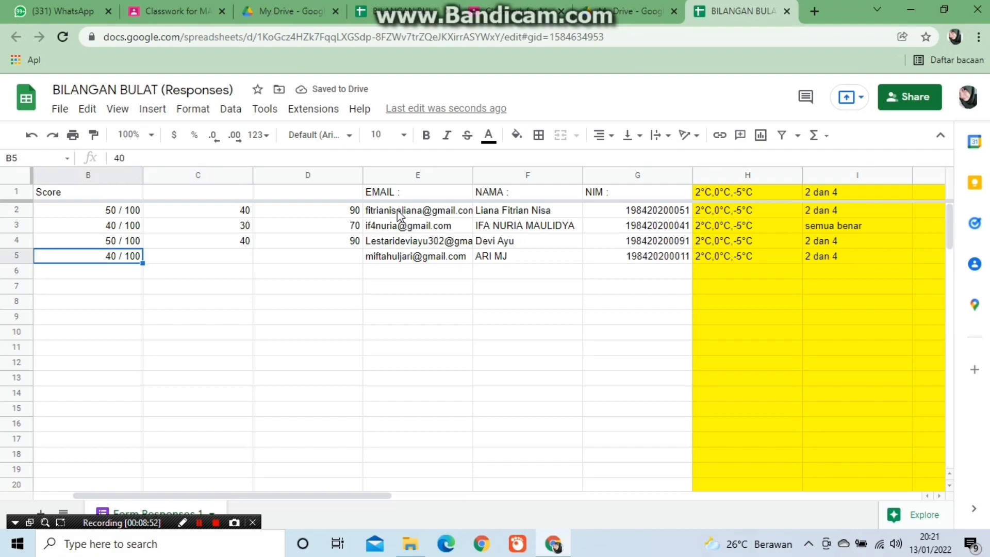
{"action": "key", "text": "Right"}
{"action": "key", "text": "Right"}
{"action": "key", "text": "Right"}
{"action": "key", "text": "Left"}
{"action": "key", "text": "Right"}
{"action": "key", "text": "Right"}
{"action": "key", "text": "Right"}
{"action": "key", "text": "Right"}
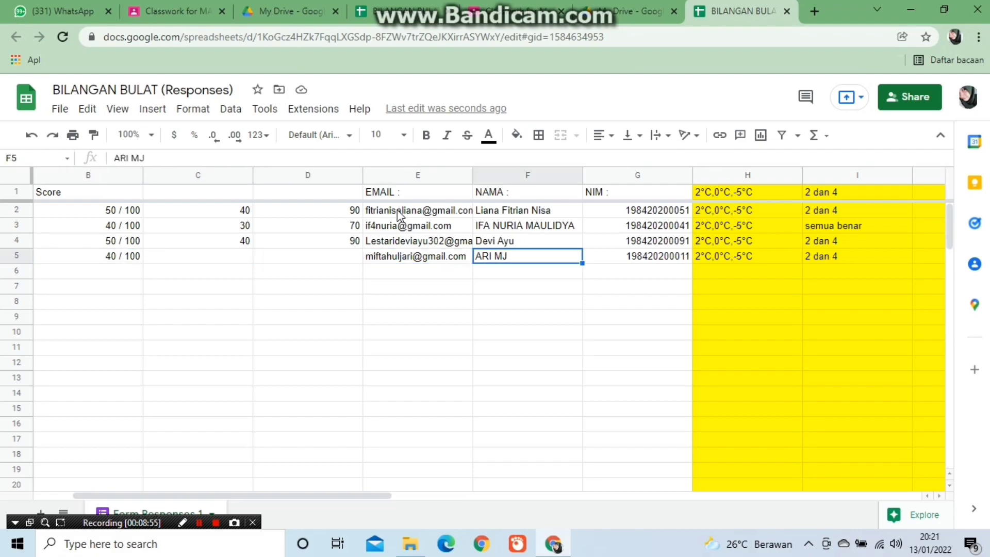
{"action": "key", "text": "Left"}
{"action": "key", "text": "Right"}
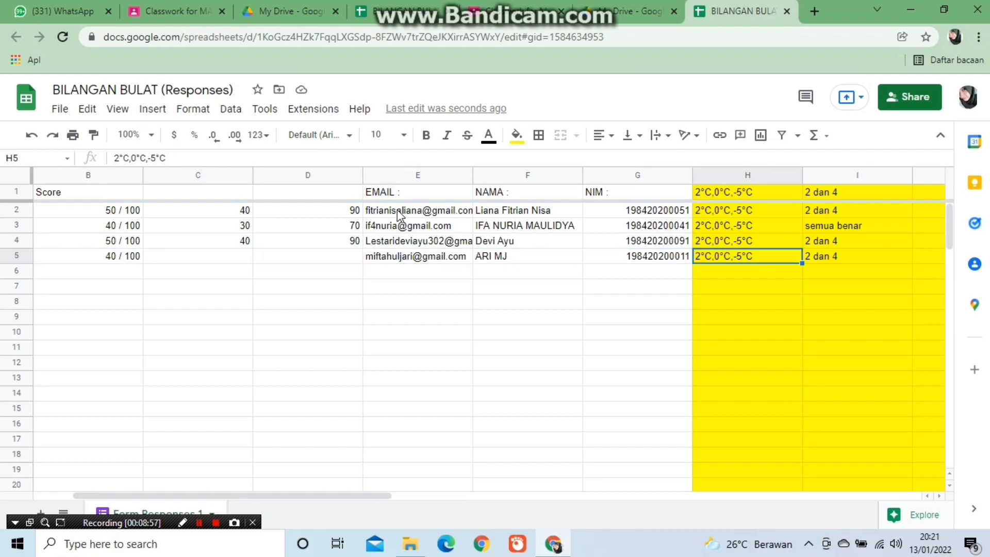
{"action": "key", "text": "Right"}
{"action": "key", "text": "Right"}
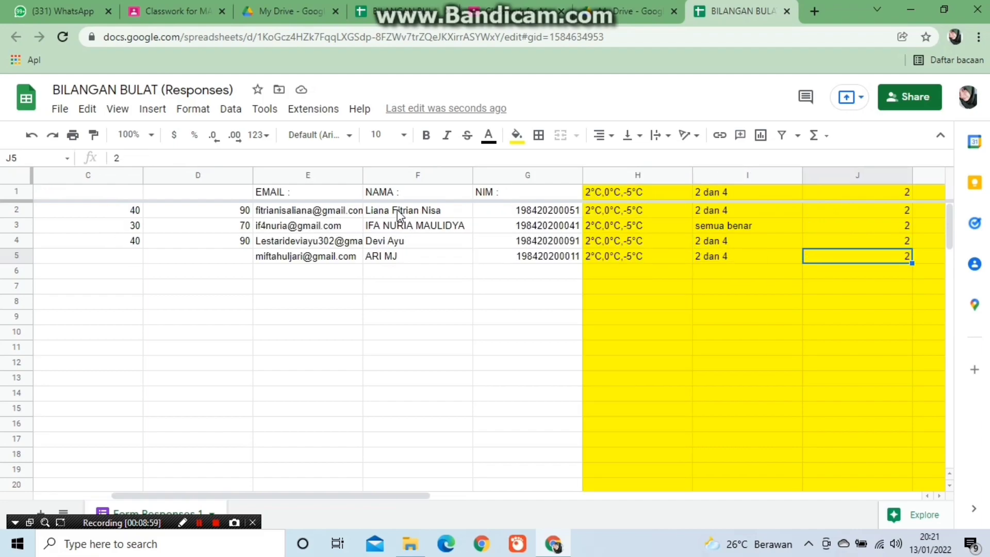
{"action": "key", "text": "Right"}
{"action": "key", "text": "Right"}
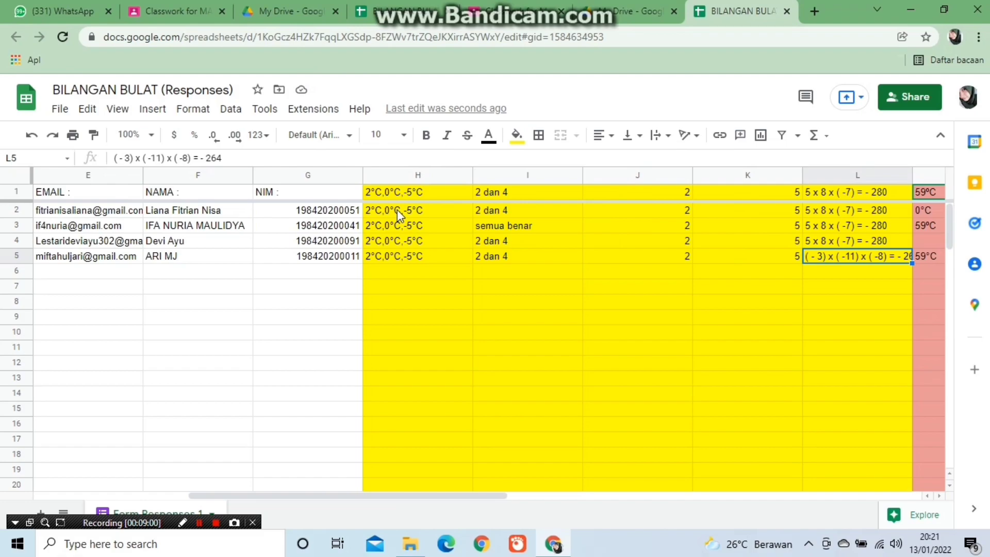
{"action": "scroll", "coordinate": [397, 209], "scroll_direction": "right", "scroll_amount": 1}
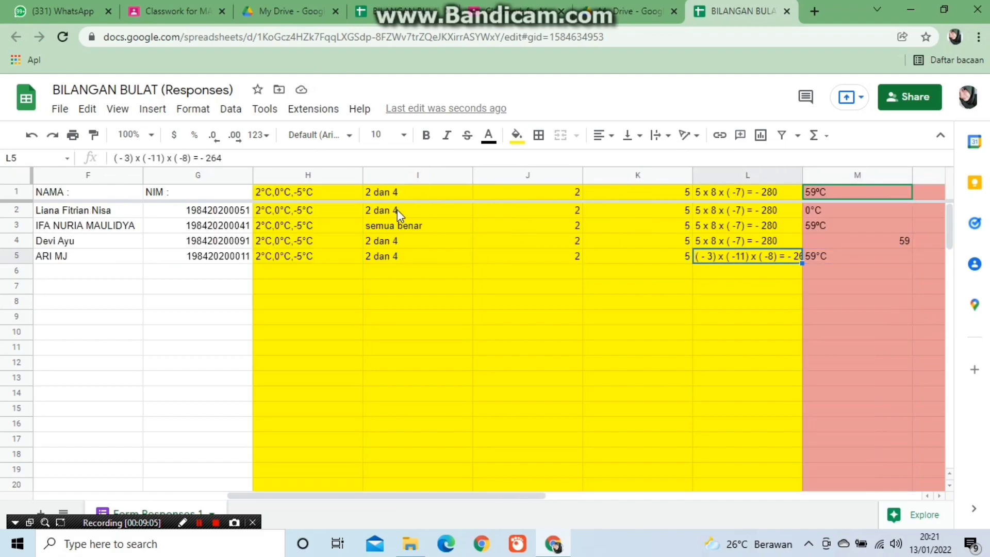
Compare the fourth student's answer in L5 with the other students' answers and the key in column L.
{"action": "key", "text": "Up"}
{"action": "key", "text": "Up"}
{"action": "key", "text": "Up"}
{"action": "key", "text": "Up"}
{"action": "key", "text": "Down"}
{"action": "key", "text": "Down"}
{"action": "key", "text": "Down"}
{"action": "key", "text": "Down"}
{"action": "key", "text": "Right"}
{"action": "key", "text": "Left"}
{"action": "key", "text": "Right"}
{"action": "key", "text": "Left"}
Check the fourth student's red answers in columns M to Q of row 5 against the row 1 key.
{"action": "key", "text": "Right"}
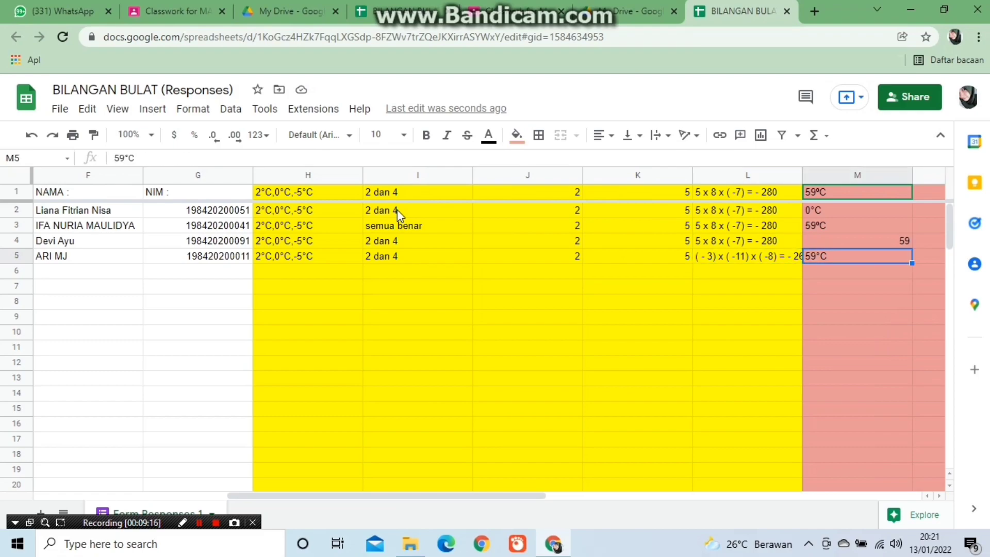
{"action": "key", "text": "Right"}
{"action": "key", "text": "Left"}
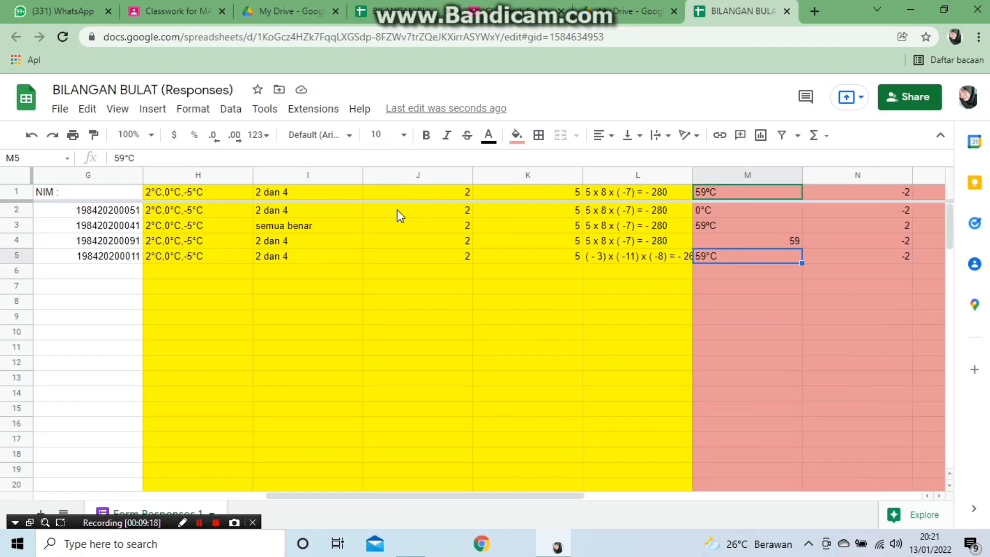
{"action": "key", "text": "Right"}
{"action": "key", "text": "Right"}
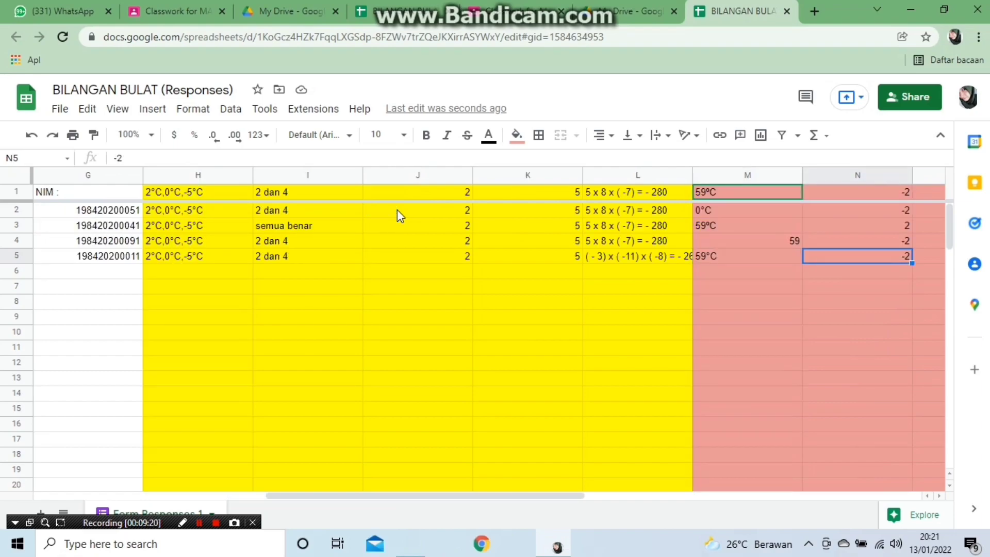
{"action": "key", "text": "Right"}
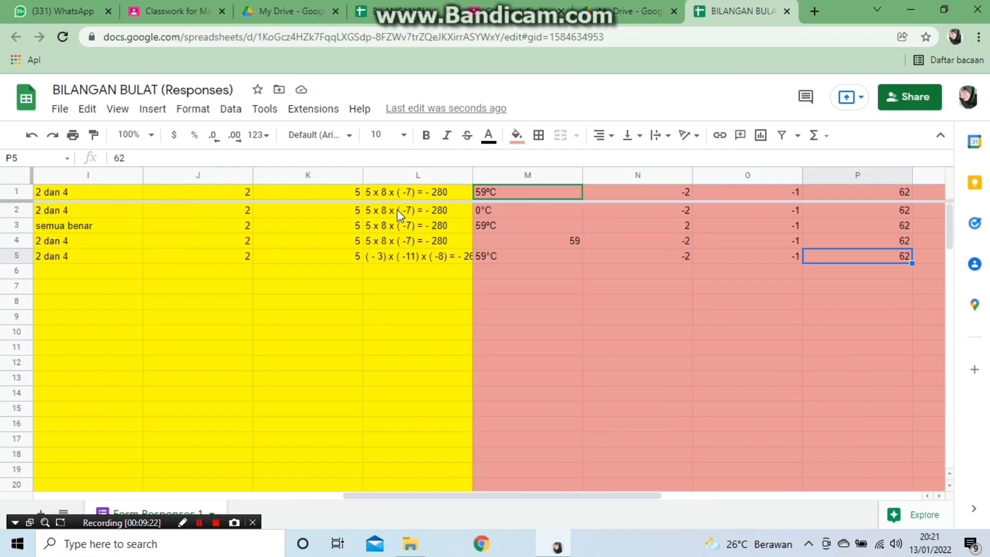
{"action": "key", "text": "Right"}
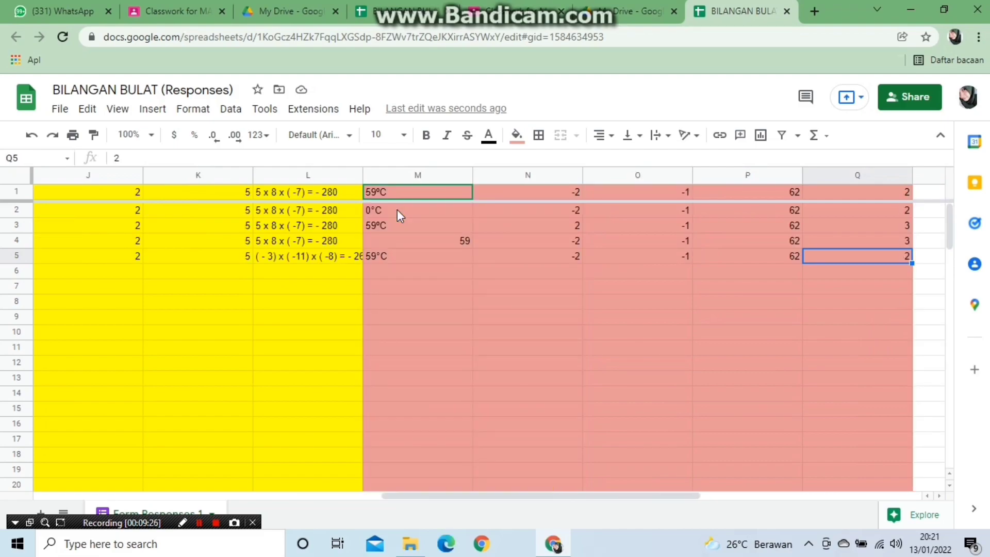
{"action": "key", "text": "Left"}
{"action": "key", "text": "Left"}
{"action": "key", "text": "Left"}
{"action": "key", "text": "Left"}
{"action": "key", "text": "Left"}
{"action": "key", "text": "Right"}
{"action": "key", "text": "Right"}
{"action": "key", "text": "Right"}
{"action": "key", "text": "Right"}
{"action": "key", "text": "Right"}
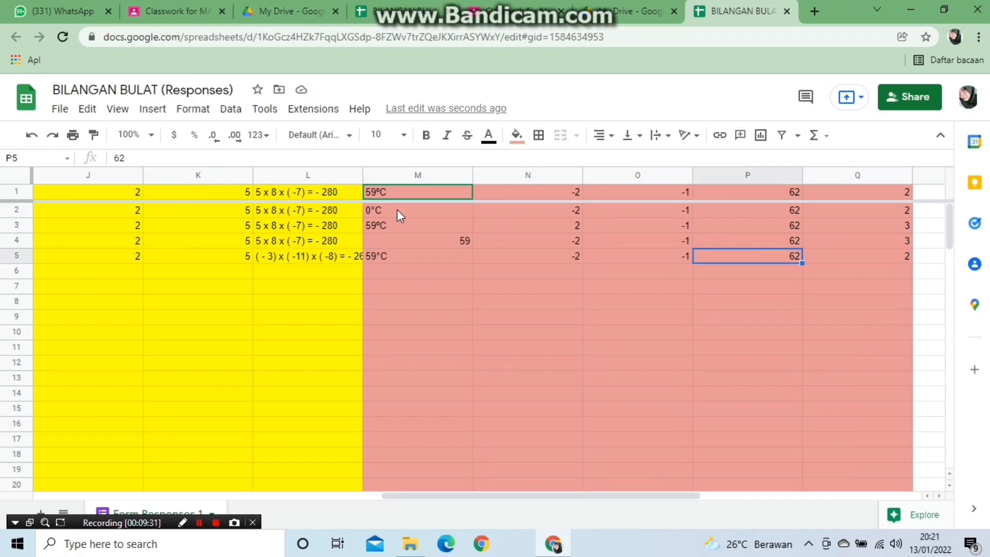
Enter 50 in cell C5 as the fourth student's manually graded score.
{"action": "key", "text": "Left"}
{"action": "key", "text": "Left"}
{"action": "key", "text": "Left"}
{"action": "key", "text": "Left"}
{"action": "key", "text": "Left"}
{"action": "key", "text": "Left"}
{"action": "key", "text": "Left"}
{"action": "key", "text": "Left"}
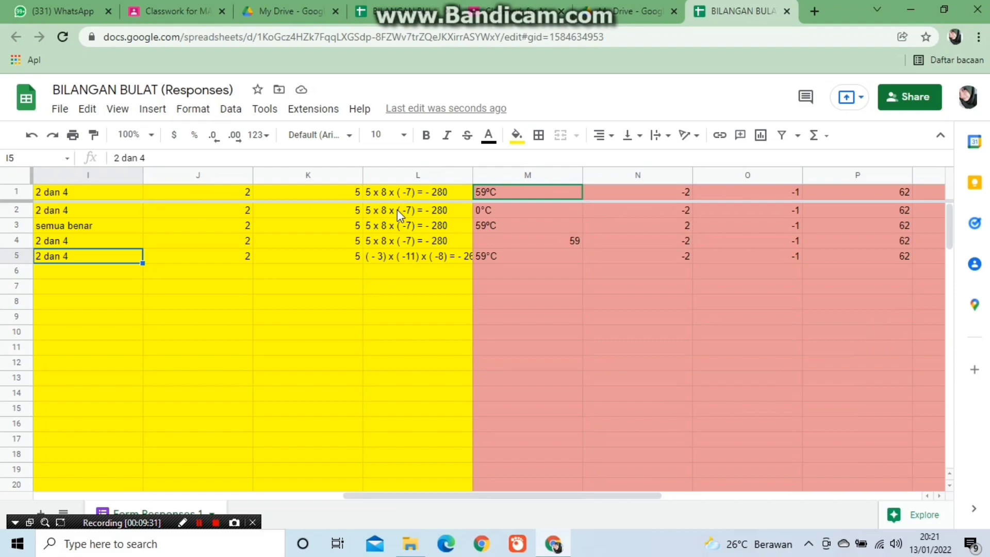
{"action": "key", "text": "Left"}
{"action": "key", "text": "Left"}
{"action": "key", "text": "Left"}
{"action": "key", "text": "Left"}
{"action": "key", "text": "Left"}
{"action": "key", "text": "Left"}
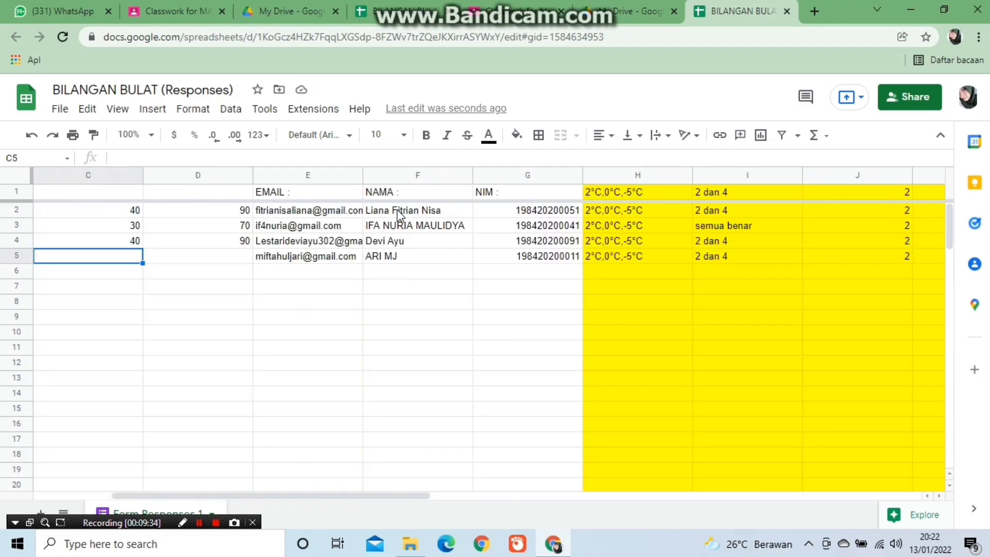
{"action": "scroll", "coordinate": [397, 209], "scroll_direction": "left", "scroll_amount": 1}
{"action": "type", "text": "50"}
{"action": "key", "text": "Return"}
Enter 90 in cell D5 as the fourth student's total score.
{"action": "key", "text": "Up"}
{"action": "key", "text": "Right"}
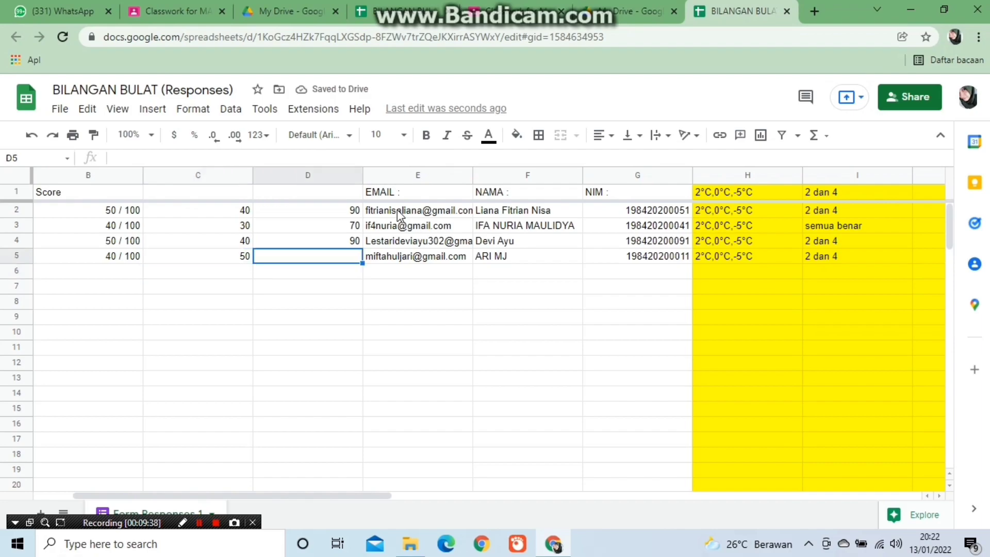
{"action": "type", "text": "90"}
{"action": "key", "text": "Return"}
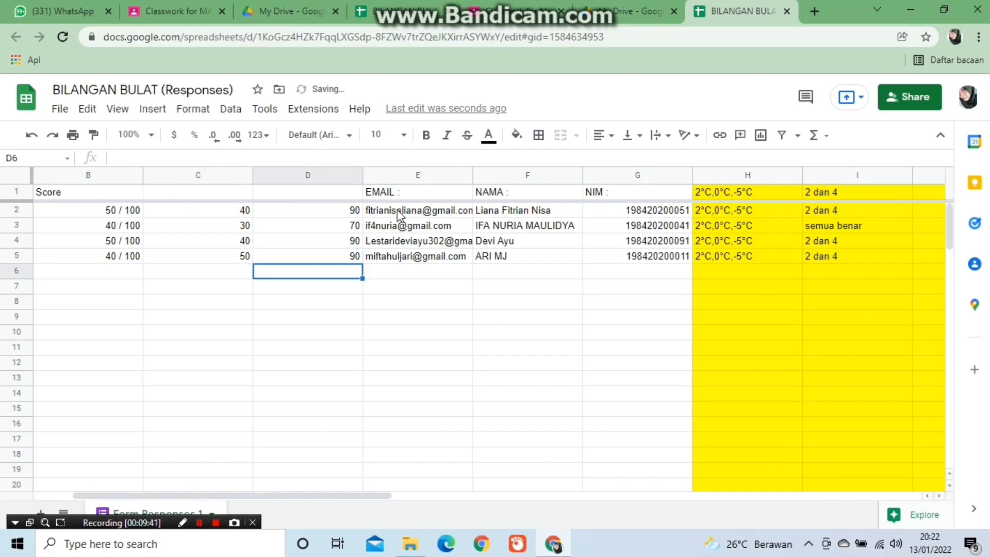
Review the recorded scores and totals of the third and fourth students in rows 4 and 5.
{"action": "key", "text": "Up"}
{"action": "key", "text": "Right"}
{"action": "key", "text": "Left"}
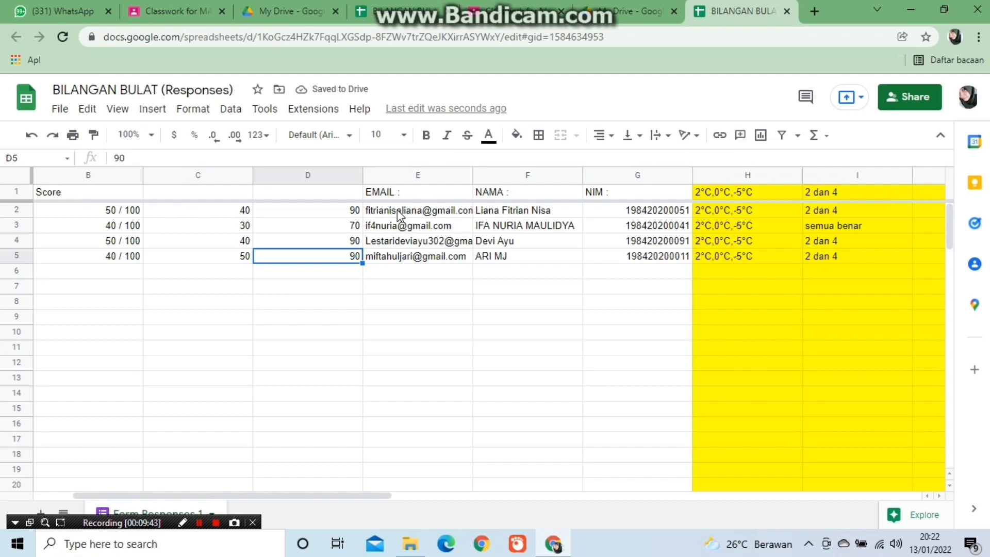
{"action": "key", "text": "Up"}
{"action": "key", "text": "Right"}
{"action": "key", "text": "Left"}
{"action": "key", "text": "Right"}
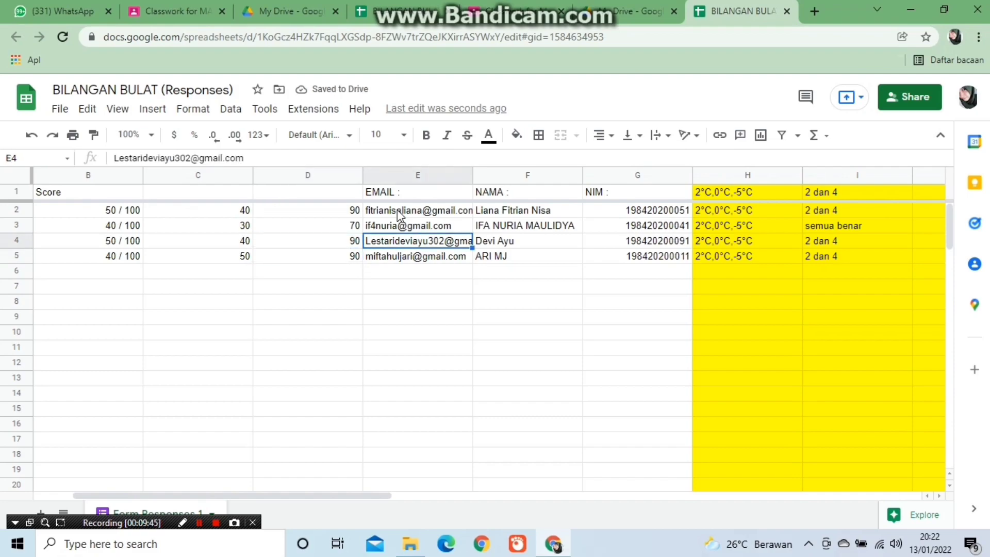
{"action": "key", "text": "Left"}
{"action": "key", "text": "Down"}
{"action": "key", "text": "Left"}
{"action": "key", "text": "Left"}
{"action": "key", "text": "Left"}
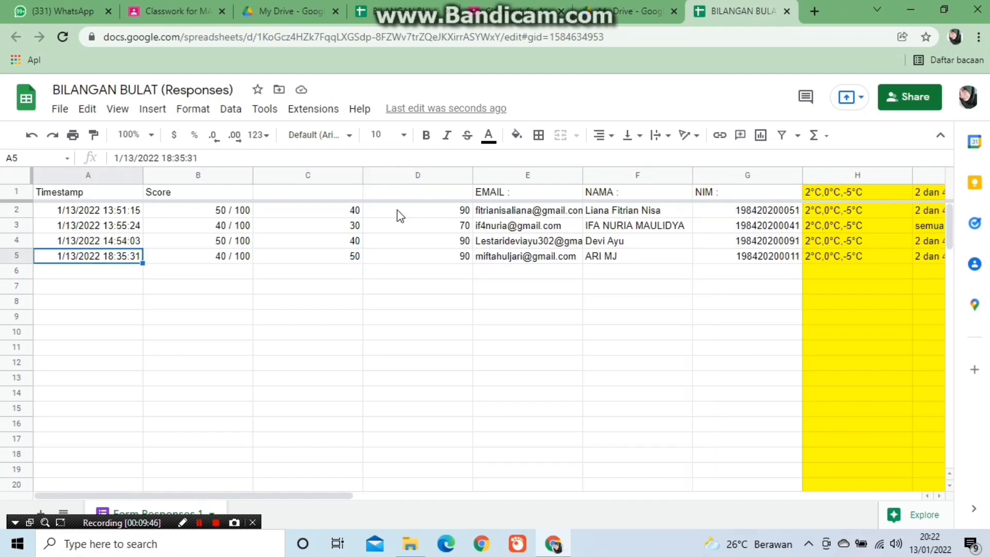
{"action": "key", "text": "Right"}
{"action": "key", "text": "Up"}
{"action": "key", "text": "Up"}
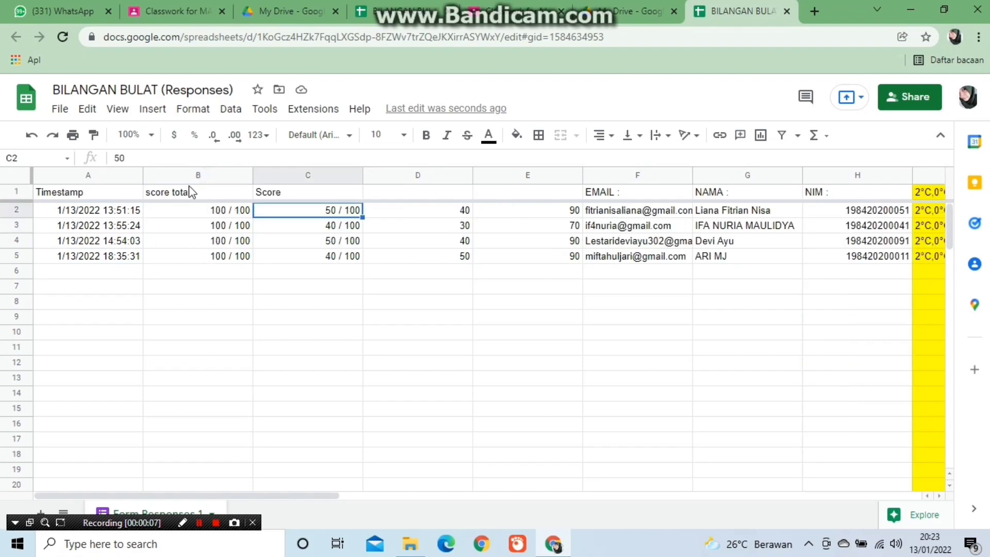
Rename the score column's header in cell C1 as "Score pilihan ganda".
{"action": "key", "text": "Up"}
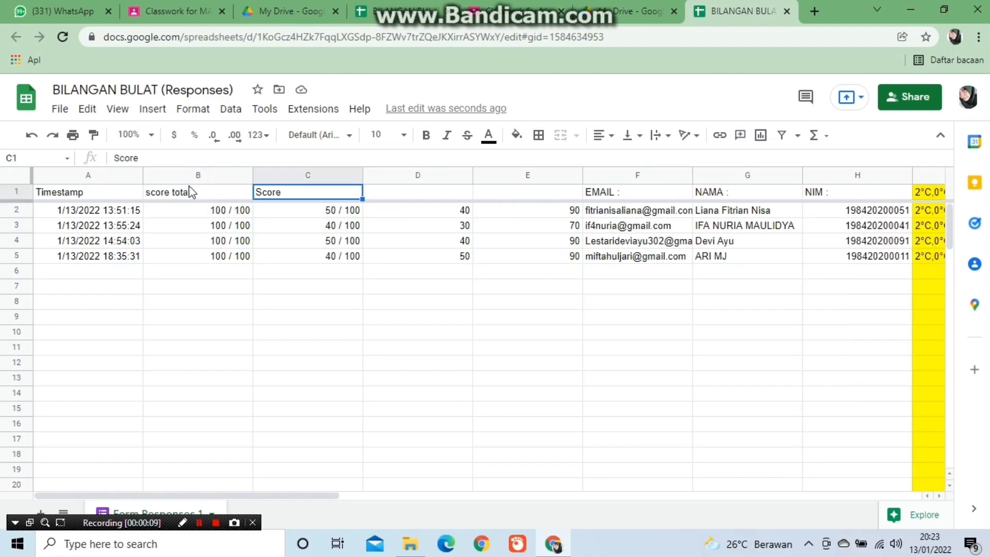
{"action": "left_click", "coordinate": [273, 158]}
{"action": "type", "text": "pil"}
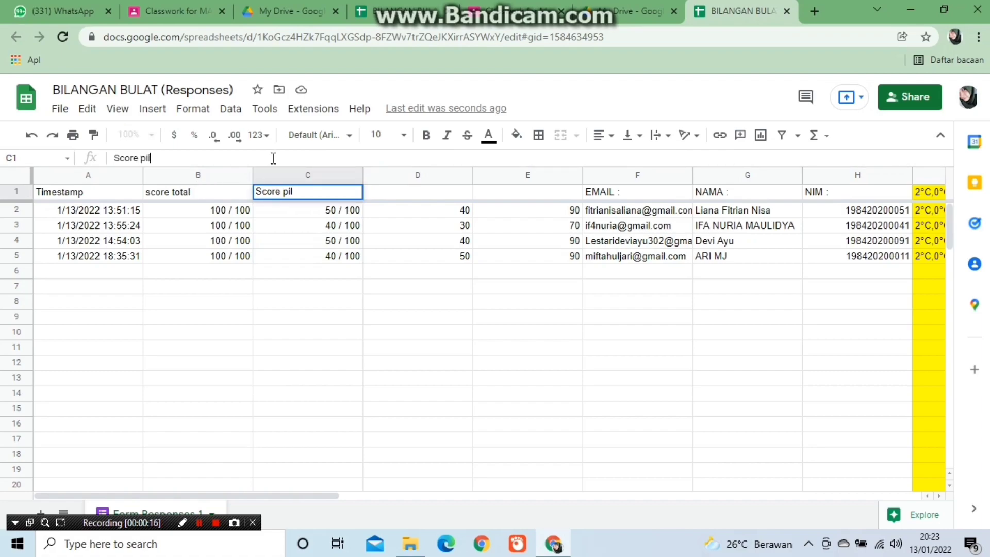
{"action": "type", "text": "ihan ganda"}
{"action": "key", "text": "Return"}
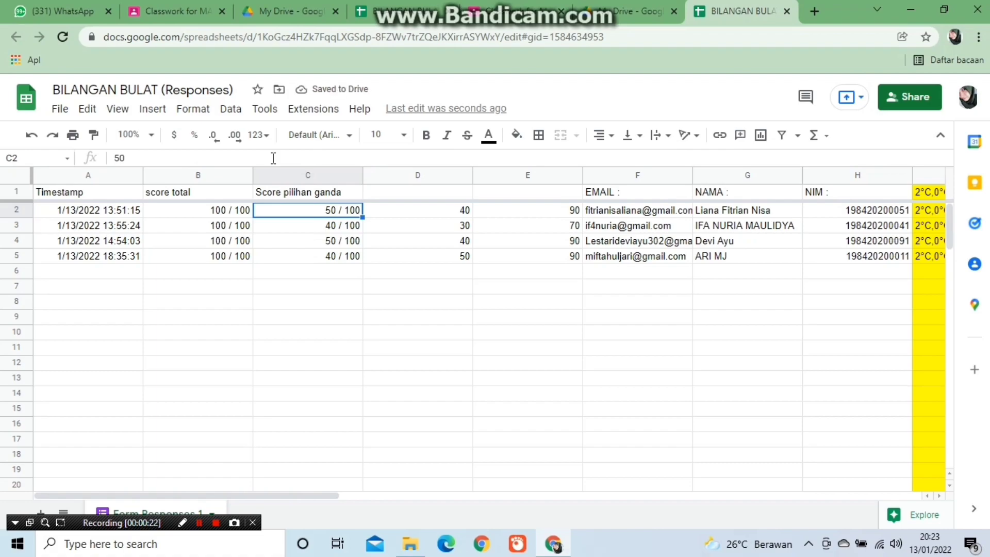
Compare the first students' multiple-choice scores in column C with the manually graded scores in column D.
{"action": "key", "text": "Down"}
{"action": "key", "text": "Right"}
{"action": "key", "text": "Up"}
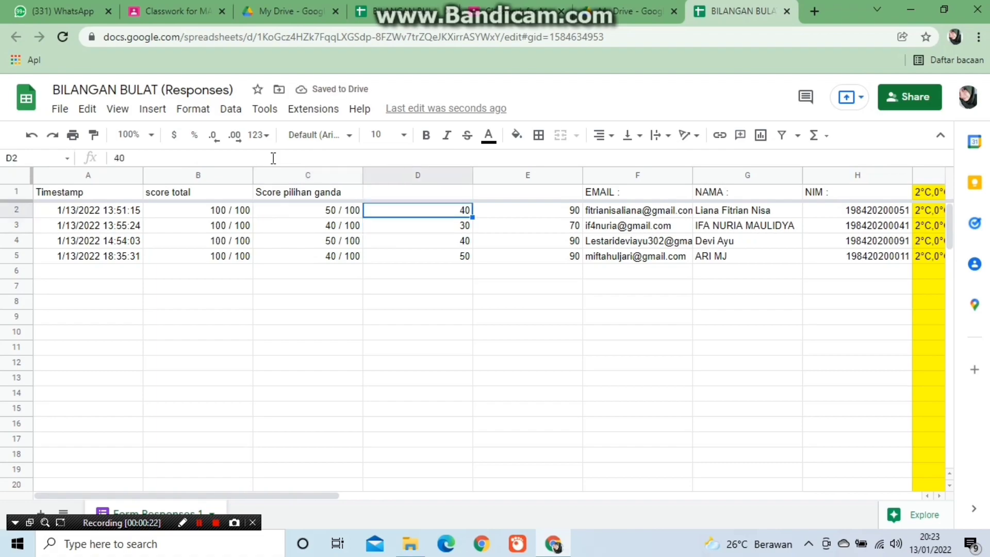
{"action": "key", "text": "Left"}
{"action": "key", "text": "Right"}
{"action": "key", "text": "Left"}
{"action": "key", "text": "Right"}
{"action": "key", "text": "Up"}
{"action": "key", "text": "Left"}
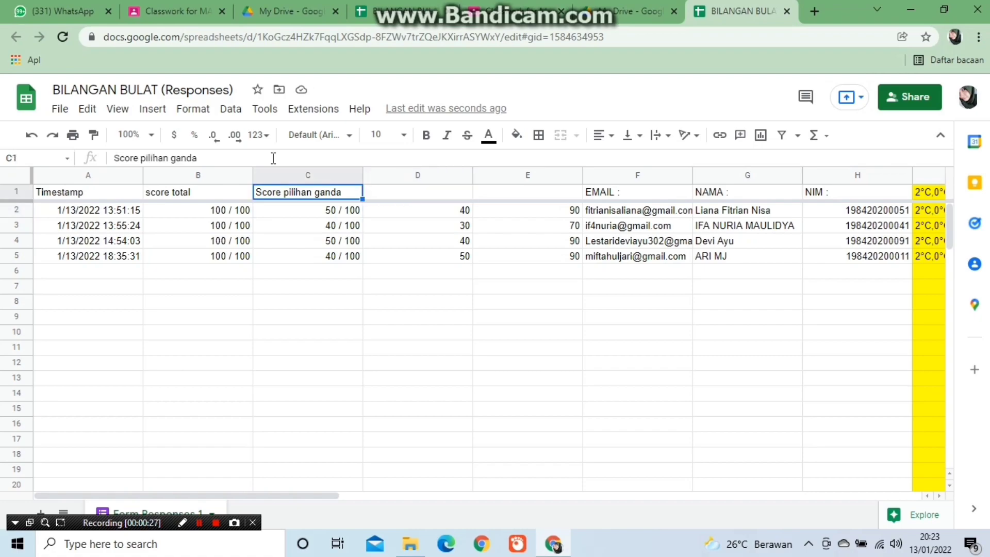
{"action": "key", "text": "Right"}
{"action": "key", "text": "Down"}
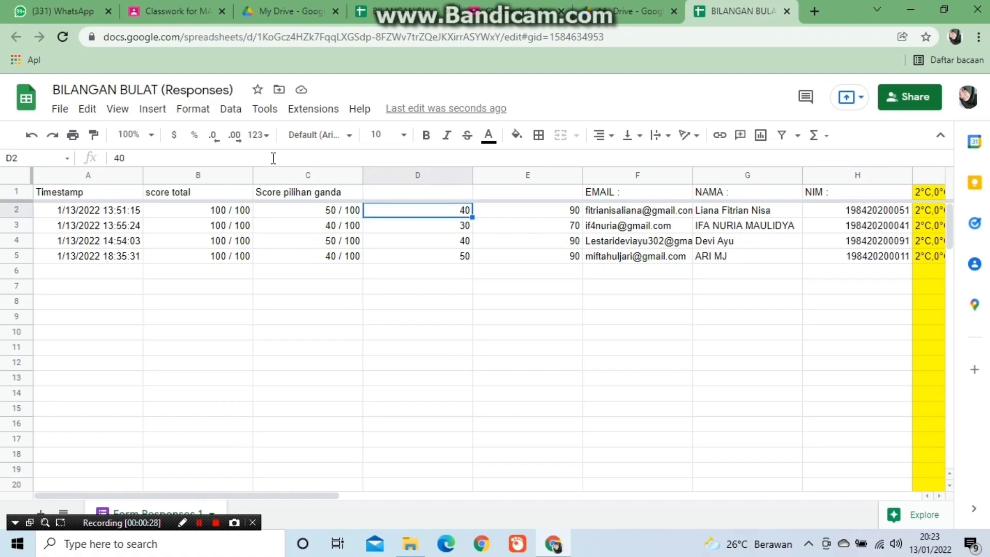
Label the manually graded score column in cell D1 as "score uraian".
{"action": "left_click", "coordinate": [273, 160]}
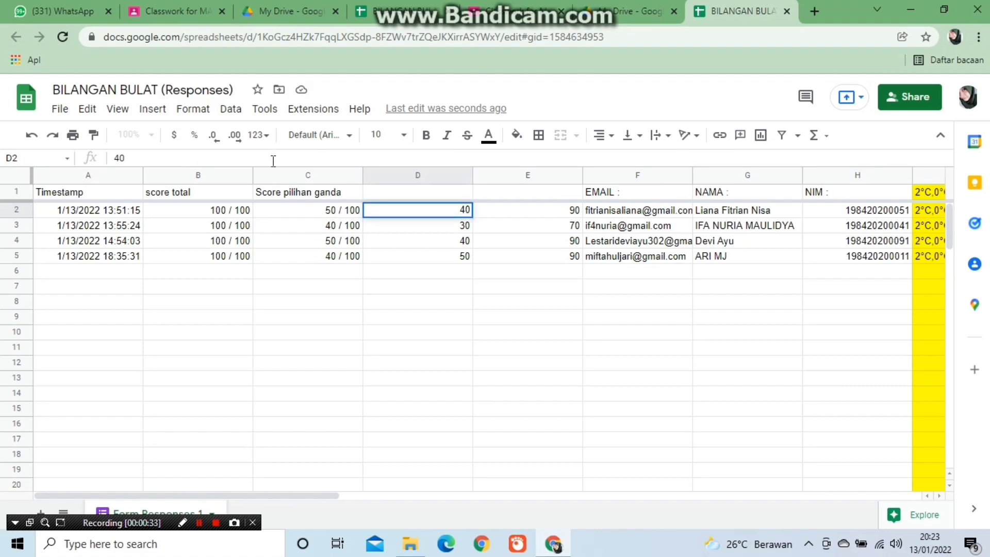
{"action": "left_click", "coordinate": [433, 198]}
{"action": "type", "text": "score uraian"}
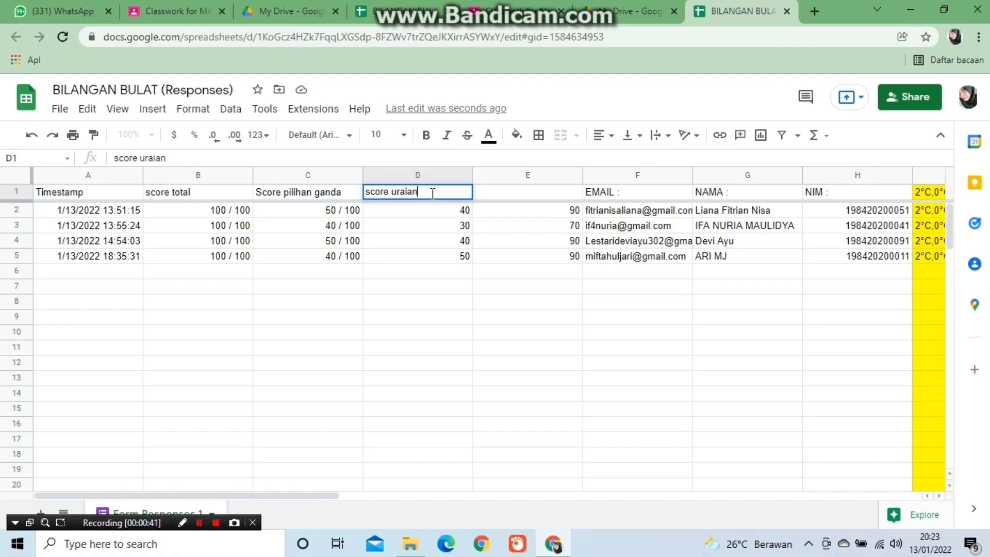
{"action": "key", "text": "Return"}
{"action": "key", "text": "Left"}
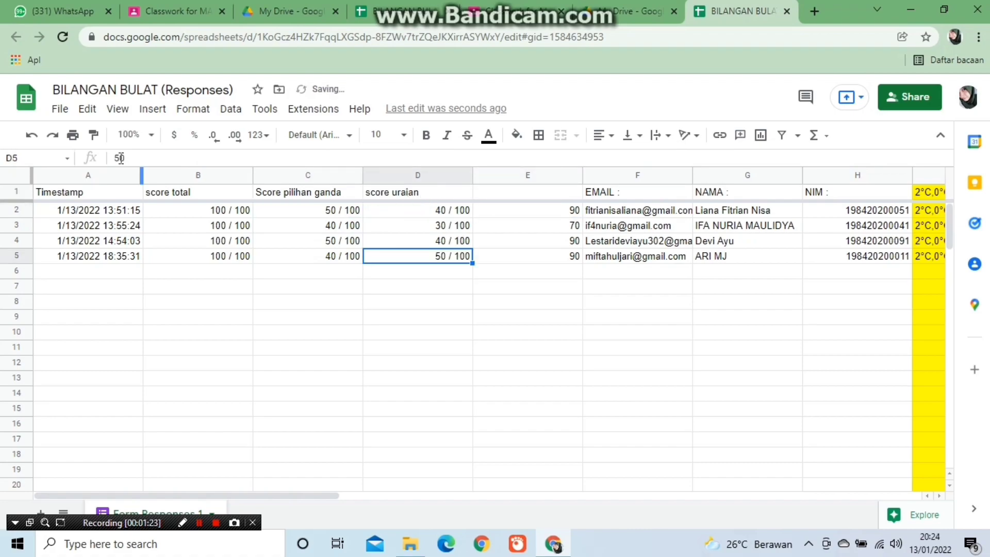
Label the totals column in cell E1 as "total score".
{"action": "key", "text": "Up"}
{"action": "key", "text": "Up"}
{"action": "key", "text": "Right"}
{"action": "key", "text": "Up"}
{"action": "key", "text": "Up"}
{"action": "type", "text": "total"}
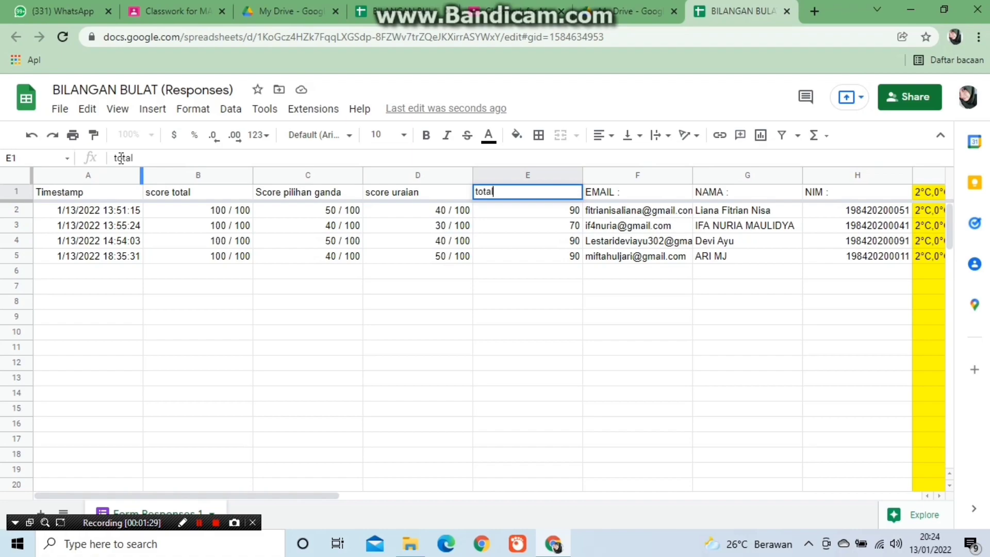
{"action": "type", "text": " score"}
{"action": "key", "text": "Return"}
Make the four students' total scores in cells E2:E5 bold.
{"action": "key", "text": "Down"}
{"action": "key", "text": "Up"}
{"action": "key", "text": "shift+Down"}
{"action": "key", "text": "shift+Down"}
{"action": "key", "text": "shift+Down"}
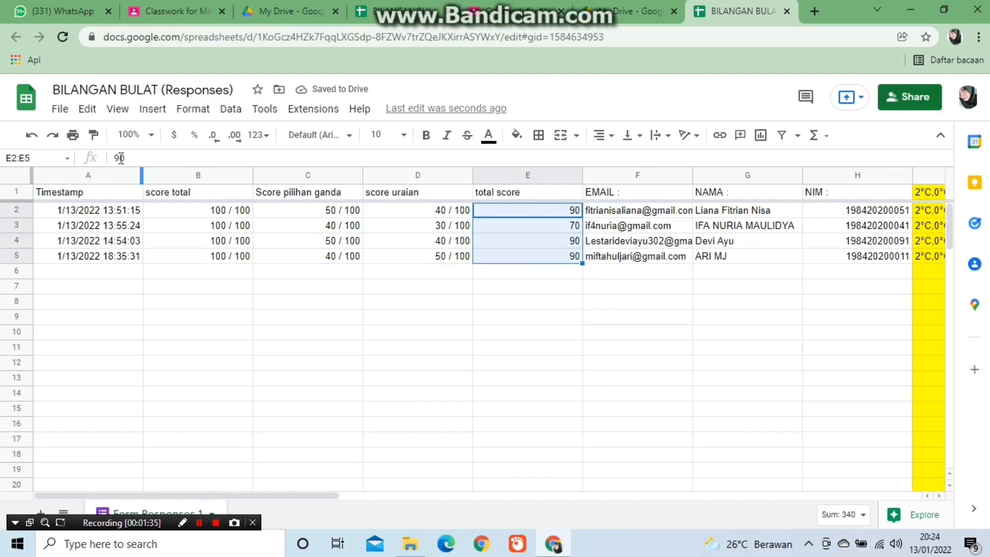
{"action": "key", "text": "ctrl+b"}
Review the total scores in E2:E5 alongside the first student's e-mail and name in row 2.
{"action": "key", "text": "Down"}
{"action": "key", "text": "Down"}
{"action": "key", "text": "Left"}
{"action": "key", "text": "Right"}
{"action": "key", "text": "Up"}
{"action": "key", "text": "Up"}
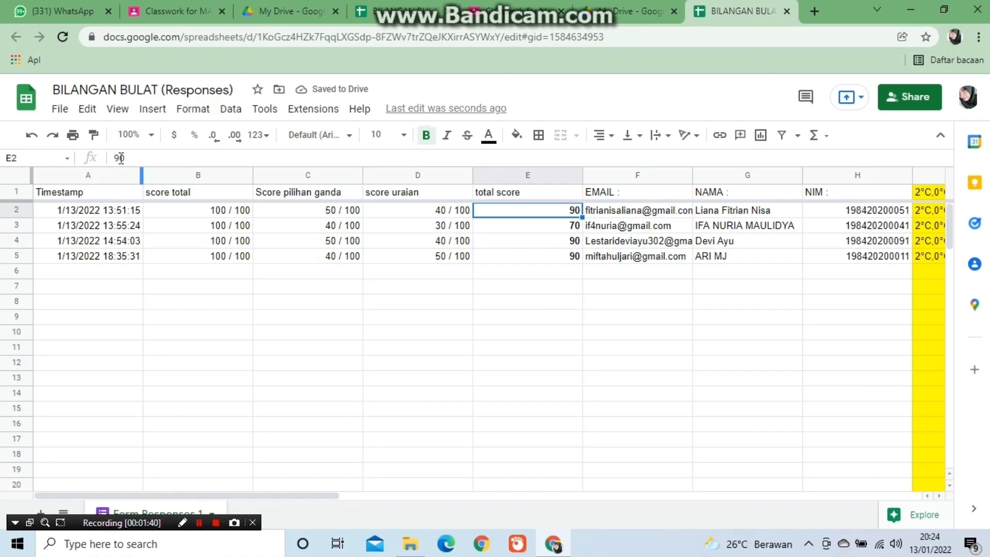
{"action": "key", "text": "shift+Down"}
{"action": "key", "text": "shift+Up"}
{"action": "key", "text": "shift+Down"}
{"action": "key", "text": "shift+Down"}
{"action": "key", "text": "shift+Down"}
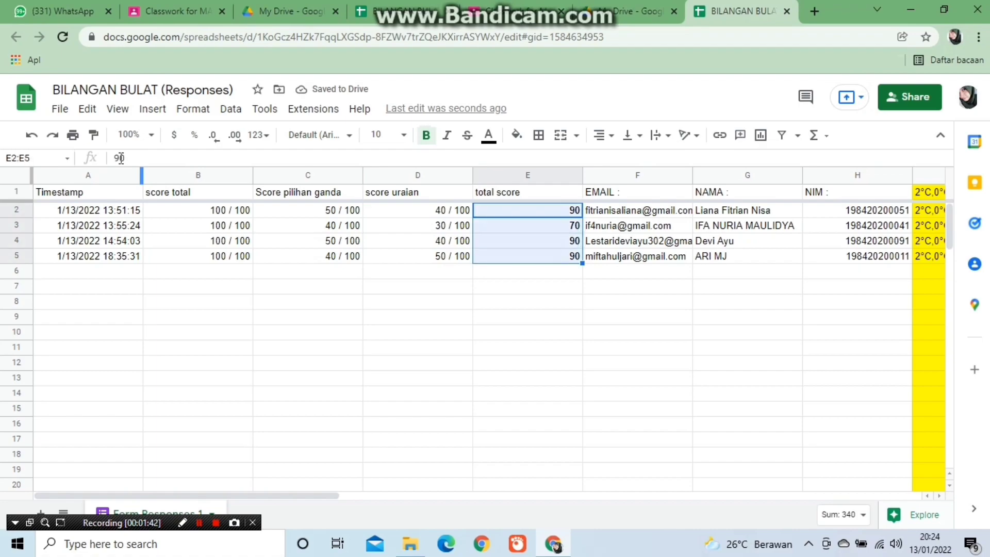
{"action": "key", "text": "Right"}
{"action": "key", "text": "Right"}
{"action": "key", "text": "Right"}
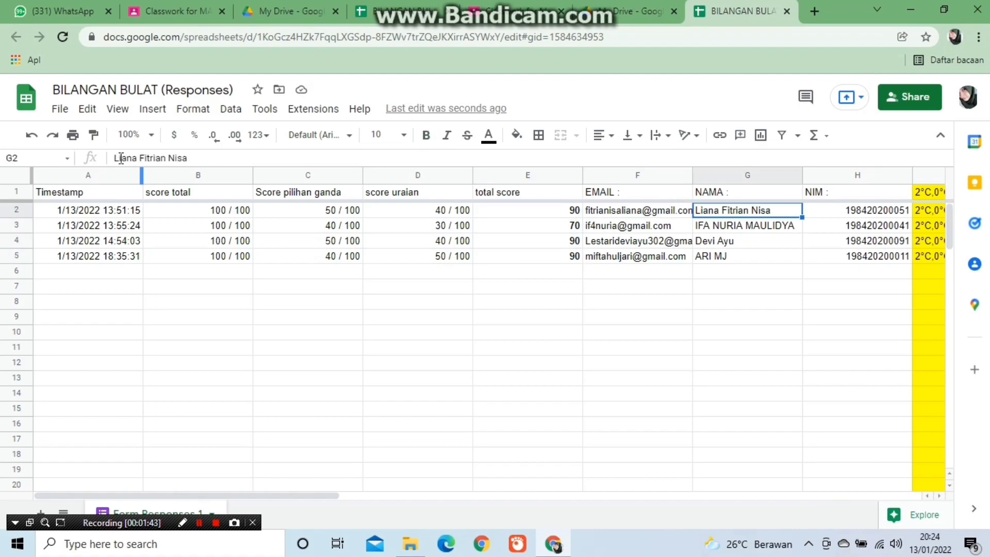
Check the multiple-choice, essay and total scores of the students in rows 3 to 5.
{"action": "key", "text": "Left"}
{"action": "key", "text": "Down"}
{"action": "key", "text": "Down"}
{"action": "key", "text": "Down"}
{"action": "key", "text": "Left"}
{"action": "key", "text": "Left"}
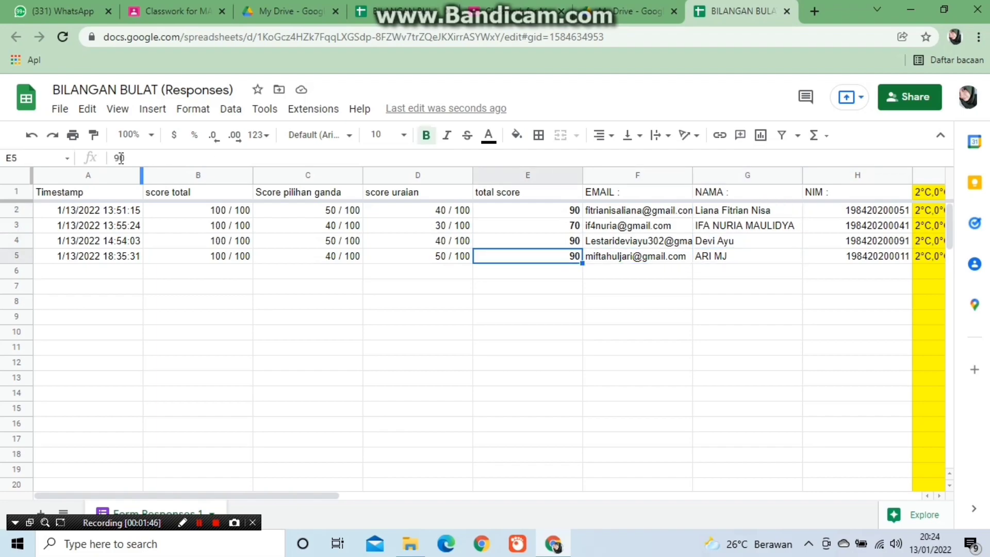
{"action": "key", "text": "Left"}
{"action": "key", "text": "Left"}
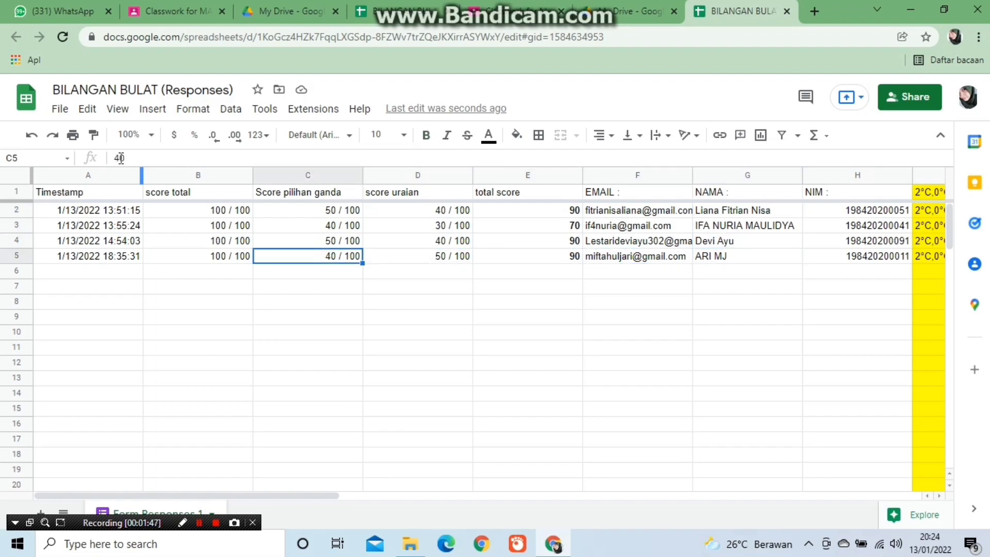
{"action": "key", "text": "Right"}
{"action": "key", "text": "Up"}
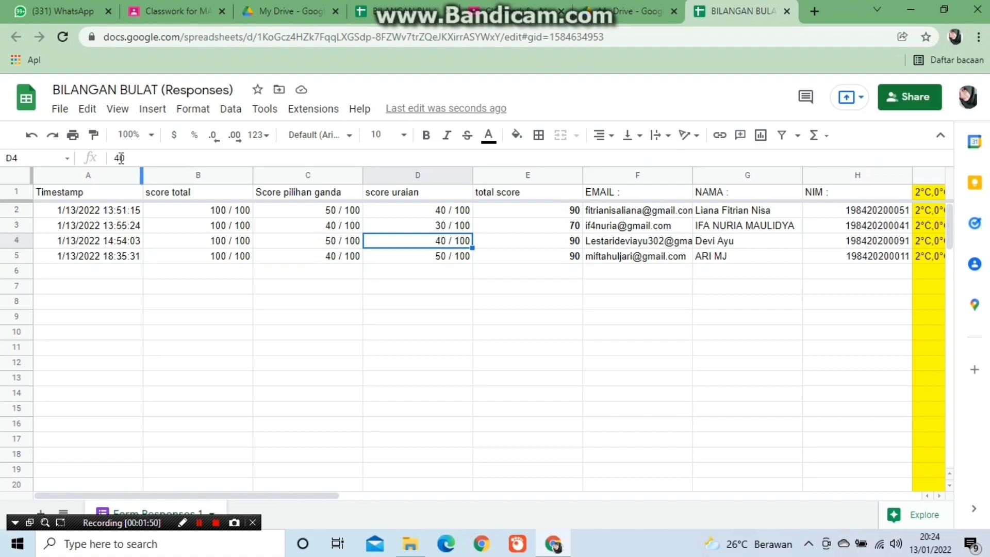
{"action": "key", "text": "Right"}
{"action": "key", "text": "Up"}
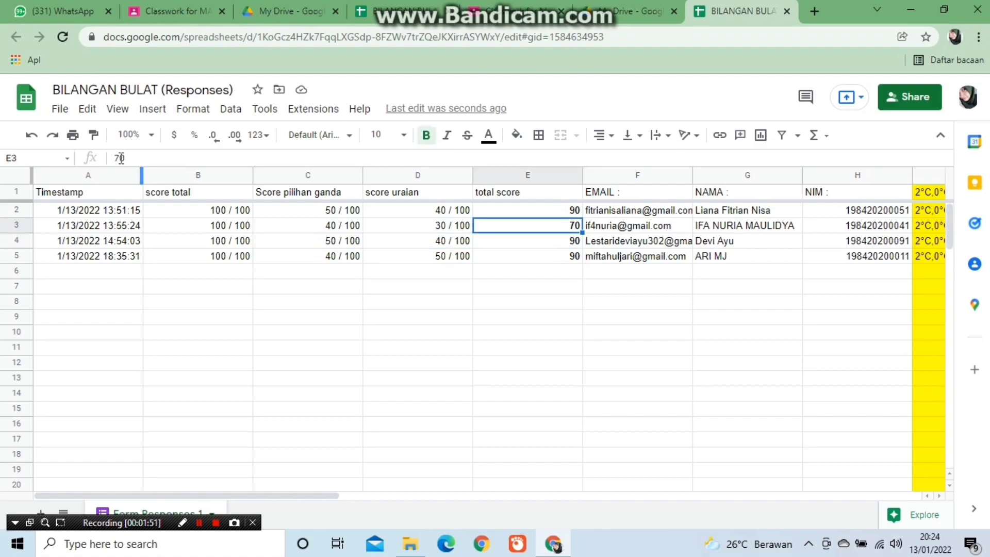
Compare the total scores in rows 2 to 4 and examine the third student's e-mail, name and NIM fields.
{"action": "key", "text": "Down"}
{"action": "key", "text": "Up"}
{"action": "key", "text": "Up"}
{"action": "key", "text": "Down"}
{"action": "key", "text": "Down"}
{"action": "key", "text": "Right"}
{"action": "key", "text": "Right"}
{"action": "key", "text": "Left"}
{"action": "key", "text": "Left"}
{"action": "key", "text": "Right"}
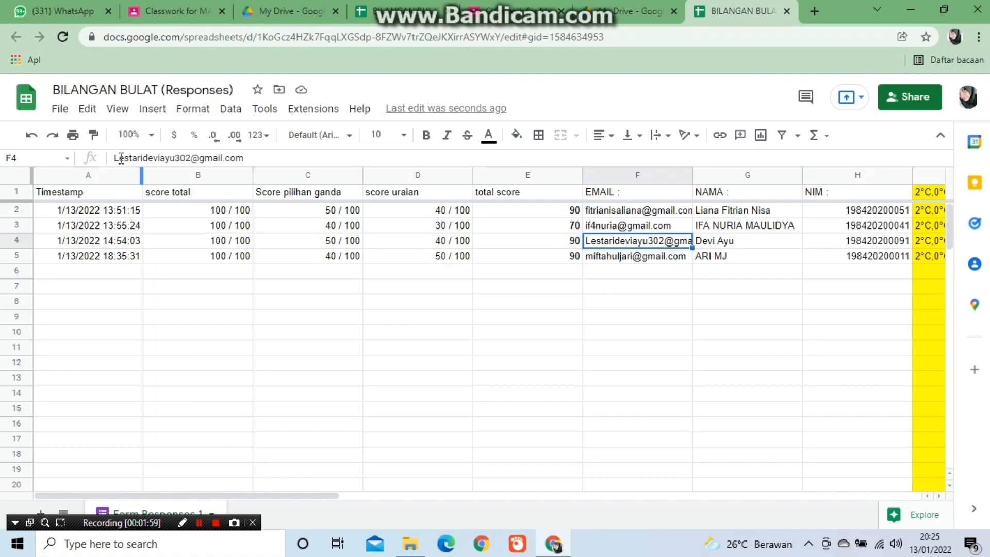
{"action": "key", "text": "Right"}
{"action": "key", "text": "Right"}
{"action": "key", "text": "Left"}
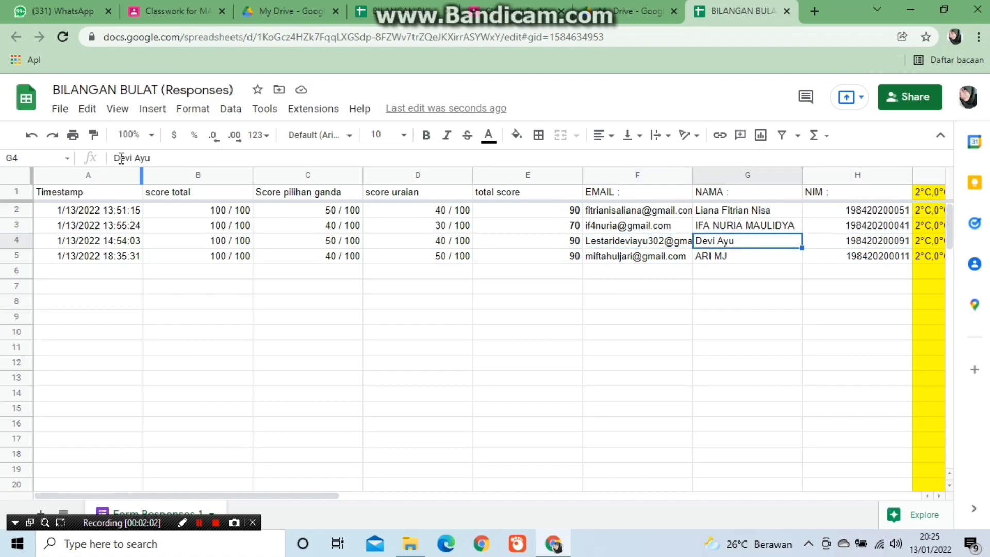